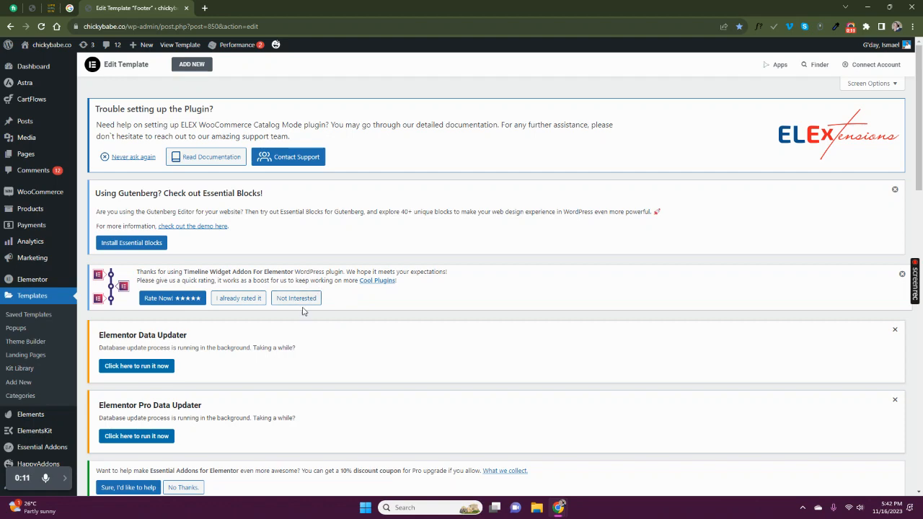
Open the theme customiser in a new browser tab and go to its Menus section.
scroll(310, 303, down, 3)
scroll(296, 274, up, 3)
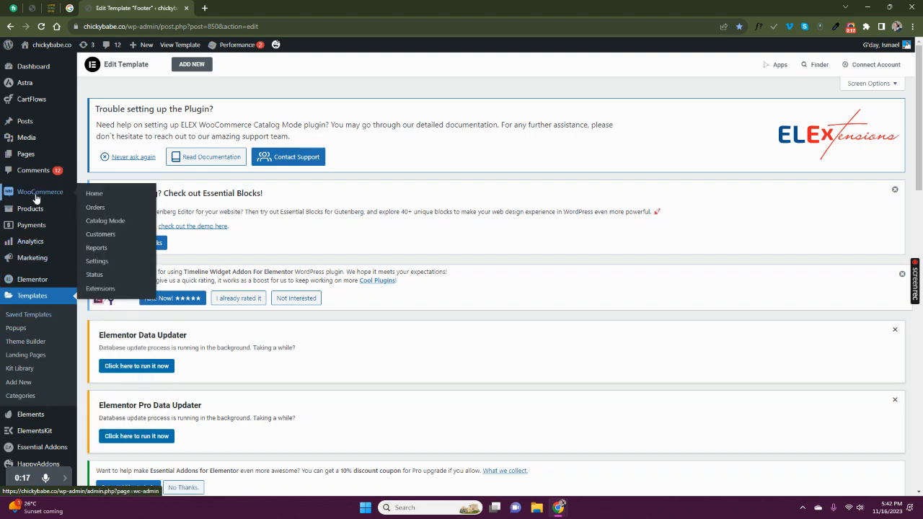
scroll(24, 371, down, 2)
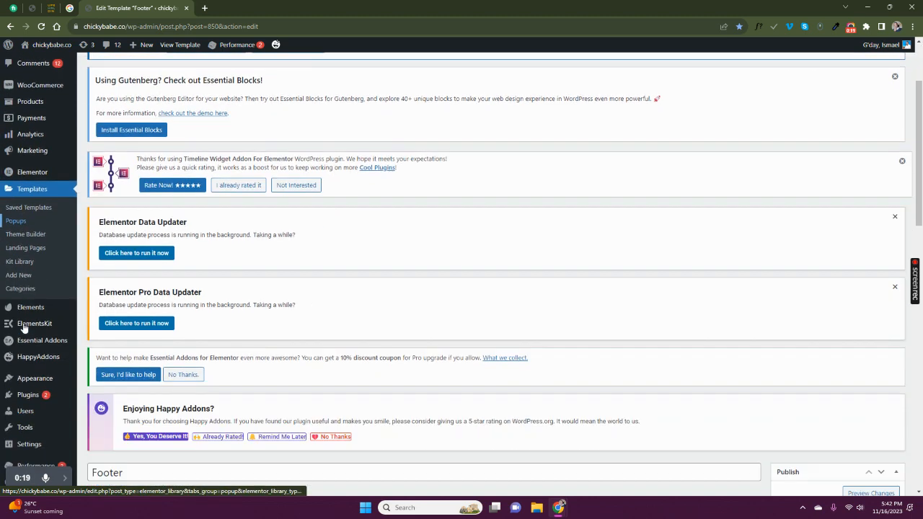
mouse_move(34, 385)
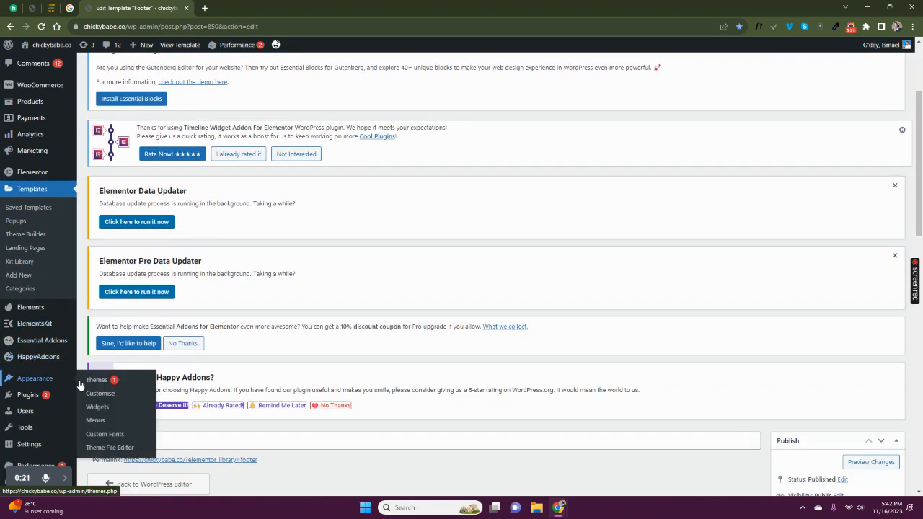
right_click(95, 394)
click(126, 281)
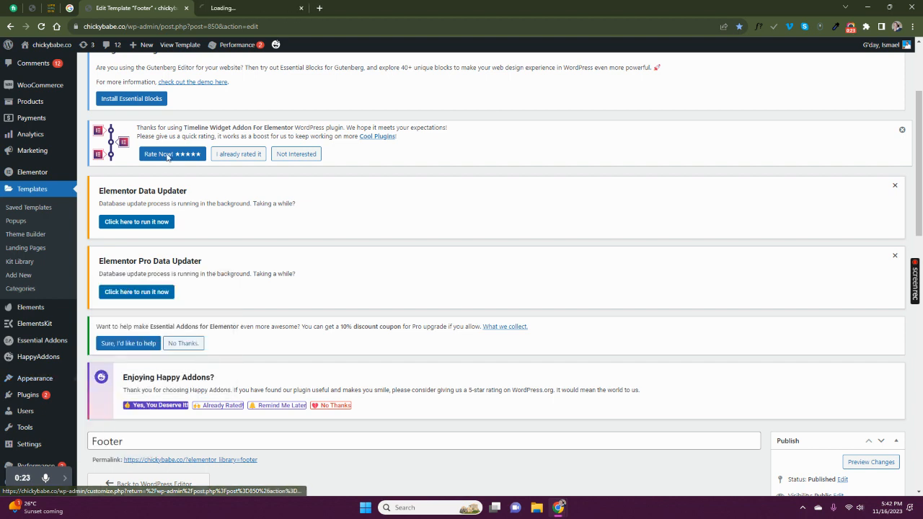
key(ctrl+Tab)
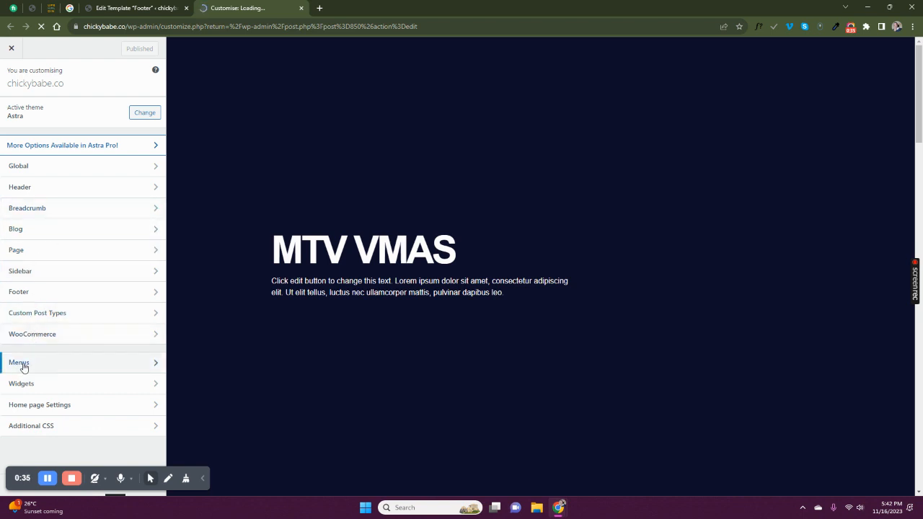
click(23, 366)
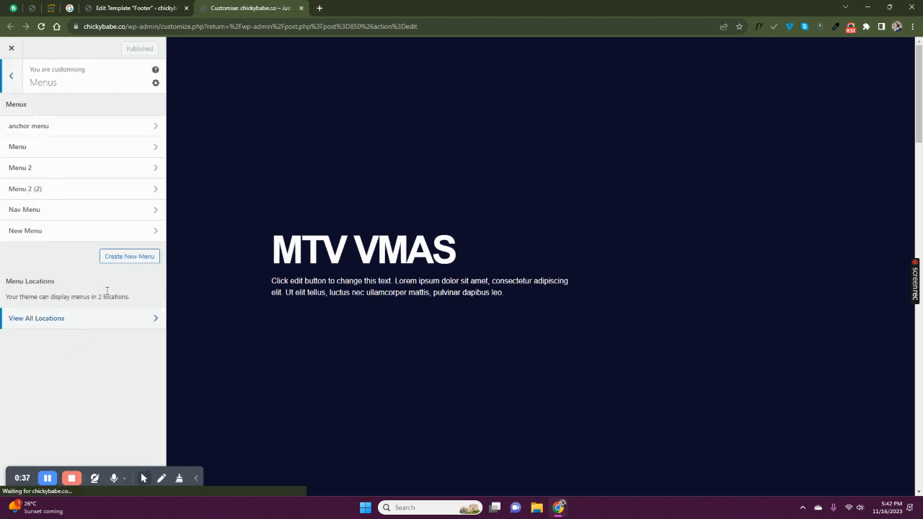
Create a new menu named "Mobile Menu" without assigning it to a menu location.
click(127, 257)
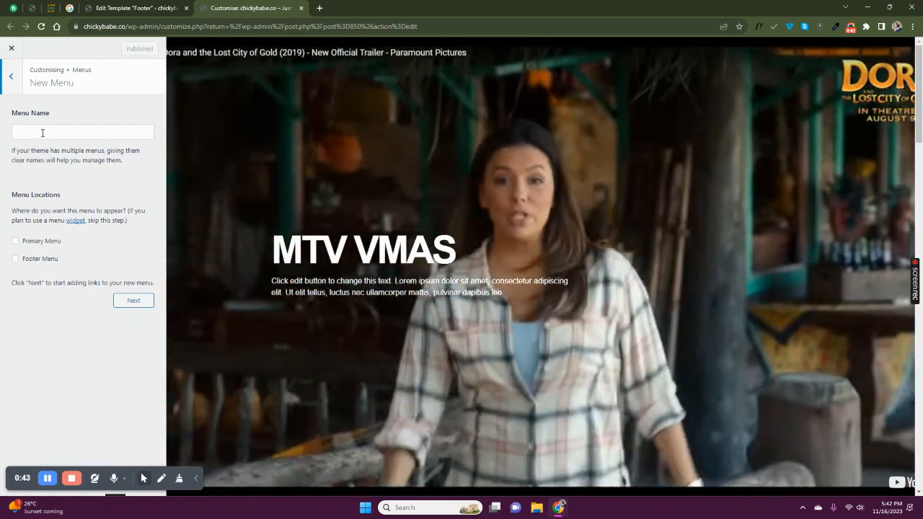
click(42, 133)
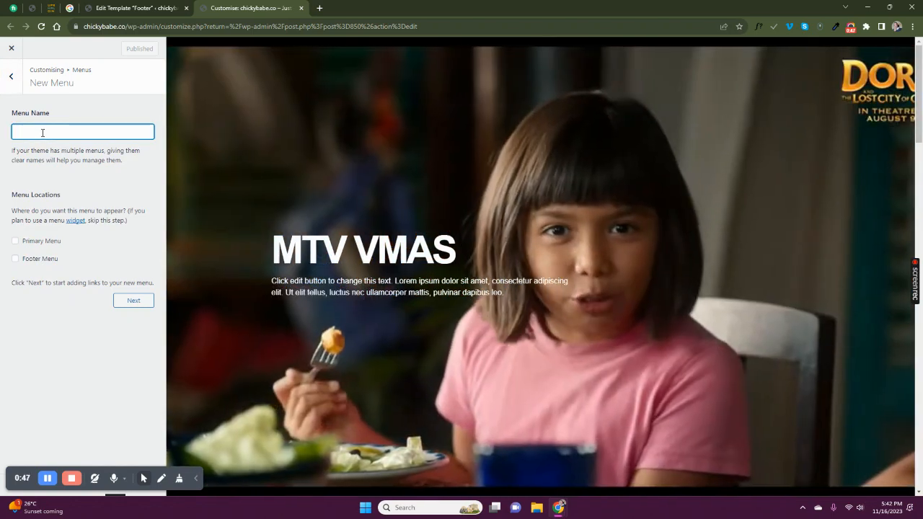
text(Mobile Me)
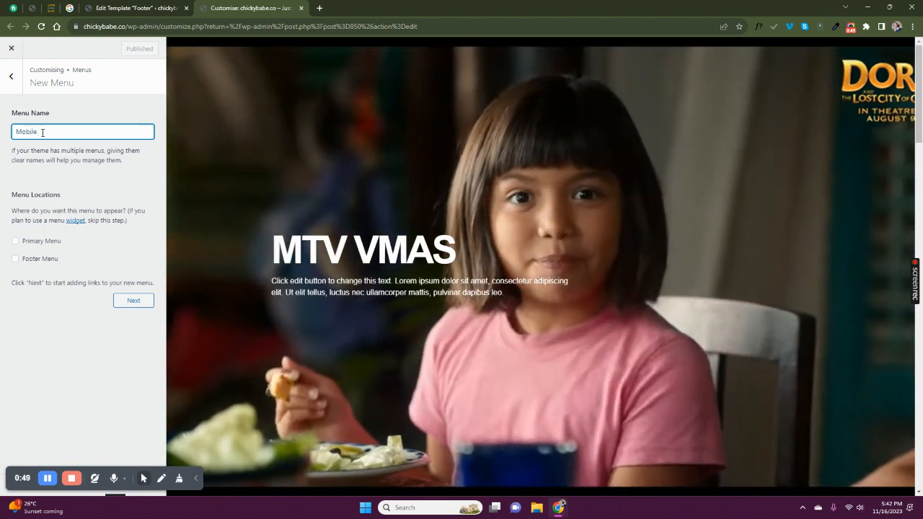
text(nu)
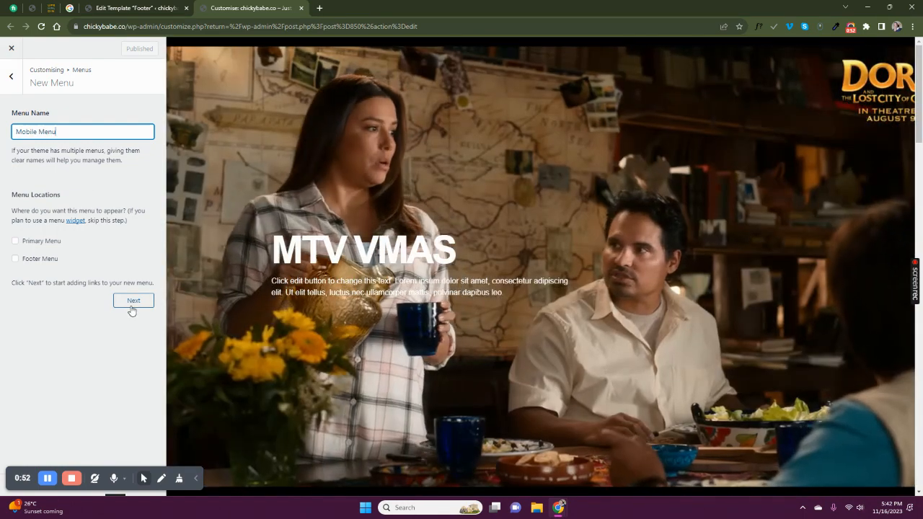
click(133, 305)
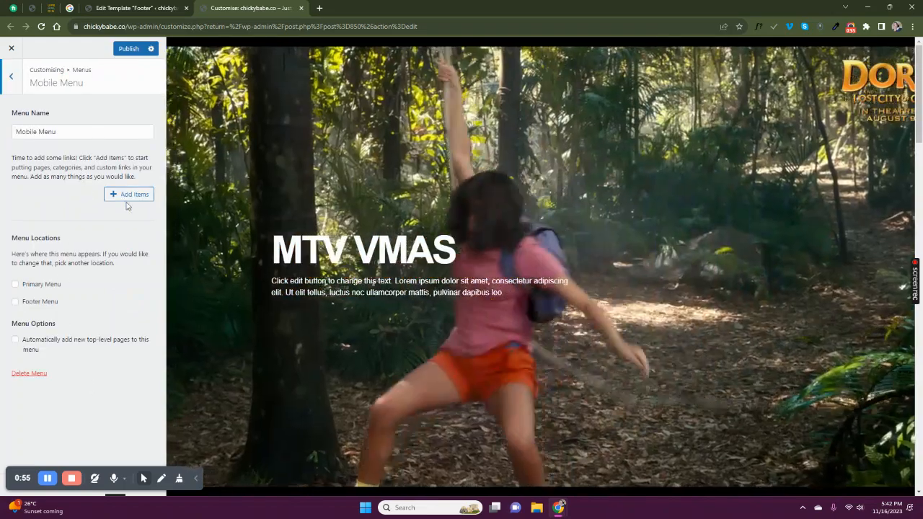
Add the Home page as the first item of Mobile Menu.
click(128, 195)
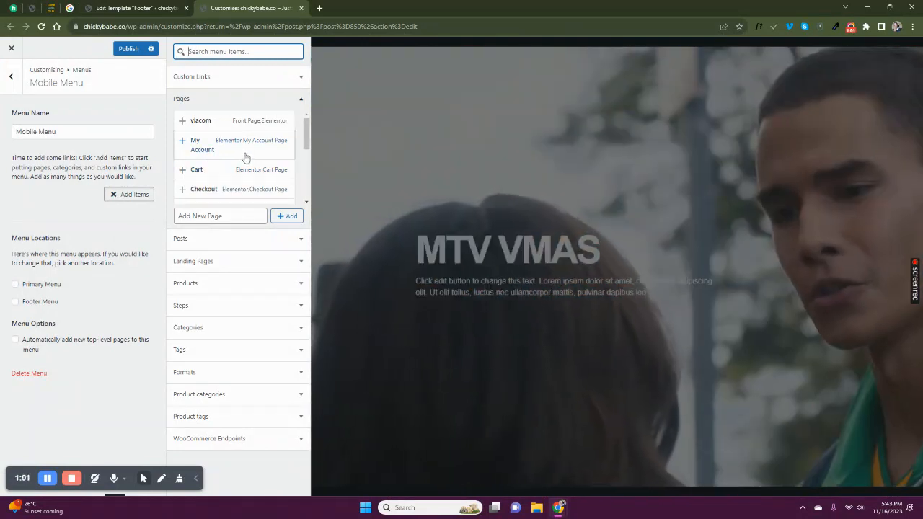
scroll(242, 164, down, 5)
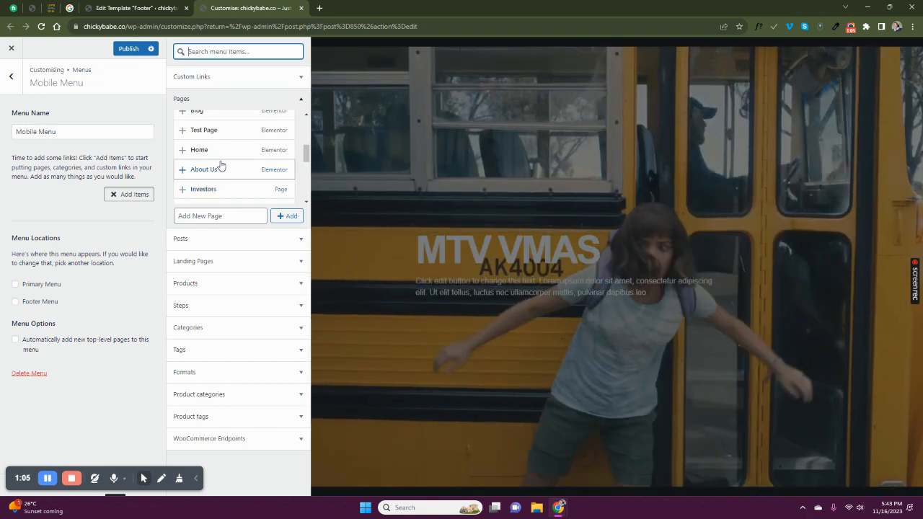
scroll(223, 160, up, 1)
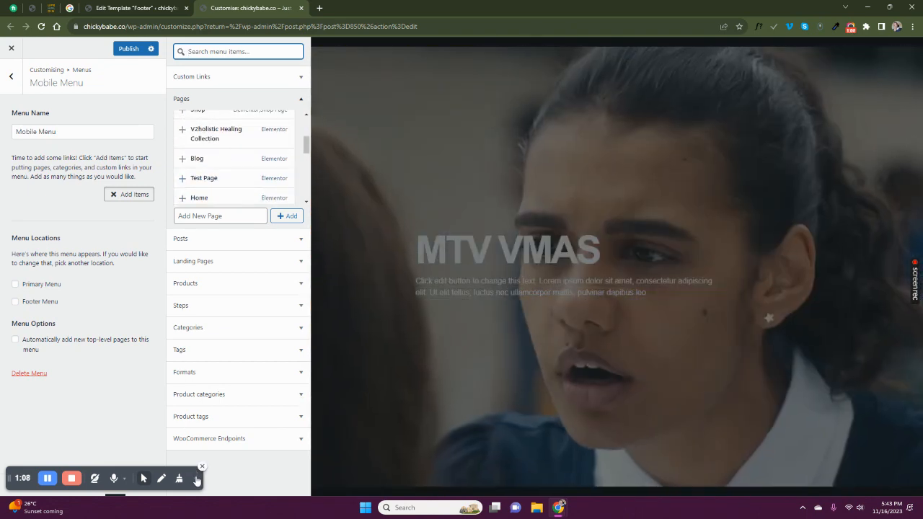
click(196, 481)
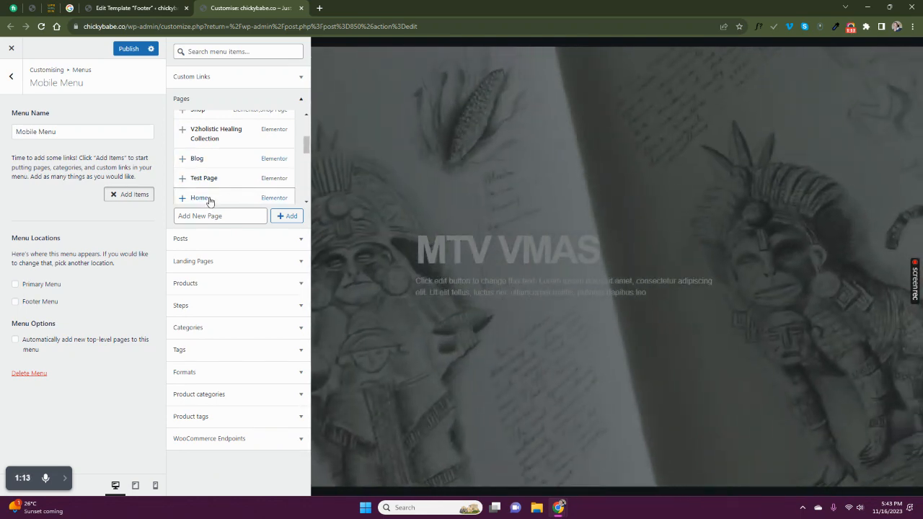
click(201, 197)
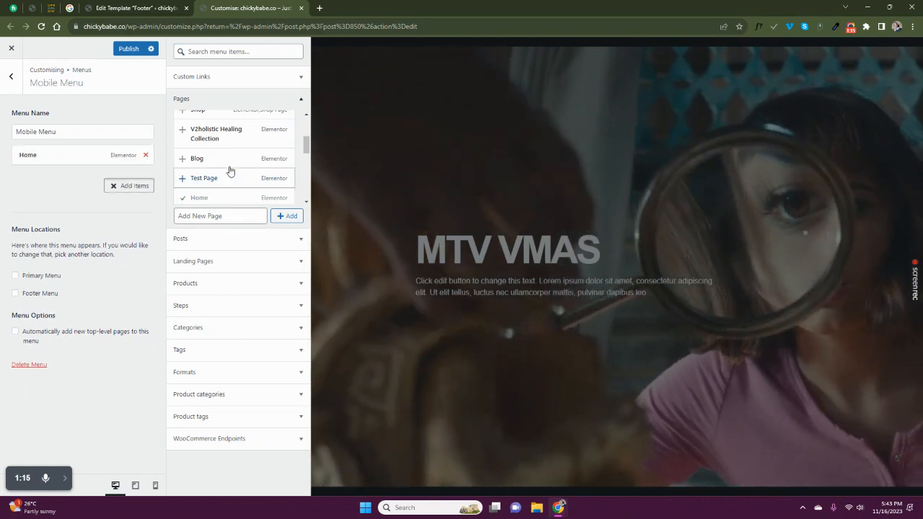
Add the About Us, Partners, Careers and News pages to Mobile Menu.
scroll(228, 173, up, 2)
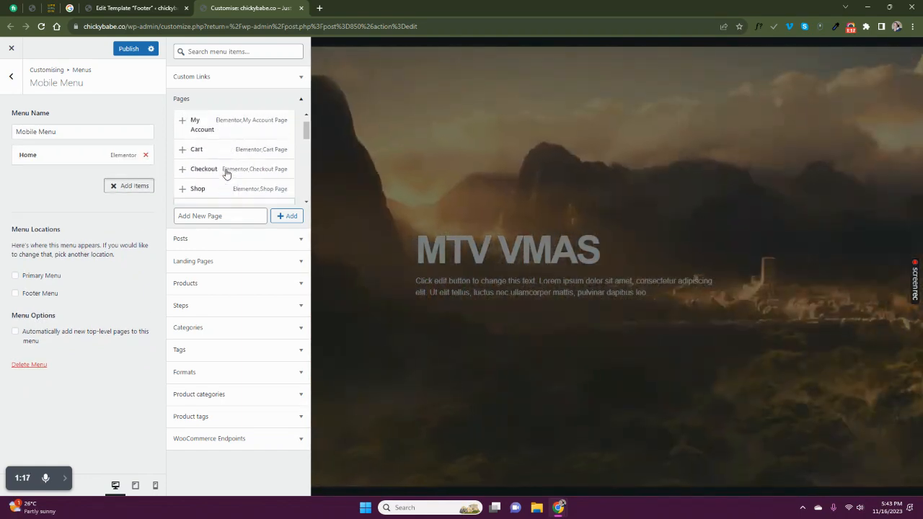
scroll(225, 173, down, 4)
scroll(226, 172, up, 1)
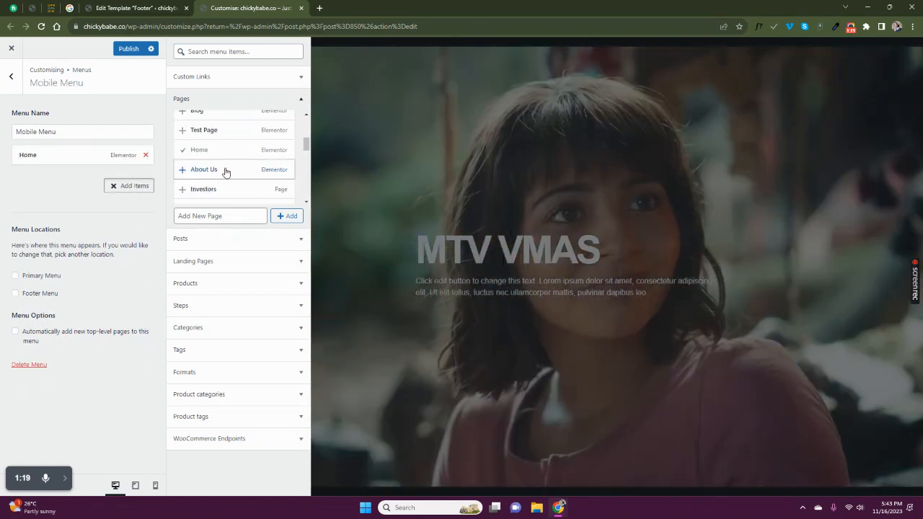
click(240, 170)
scroll(241, 168, down, 1)
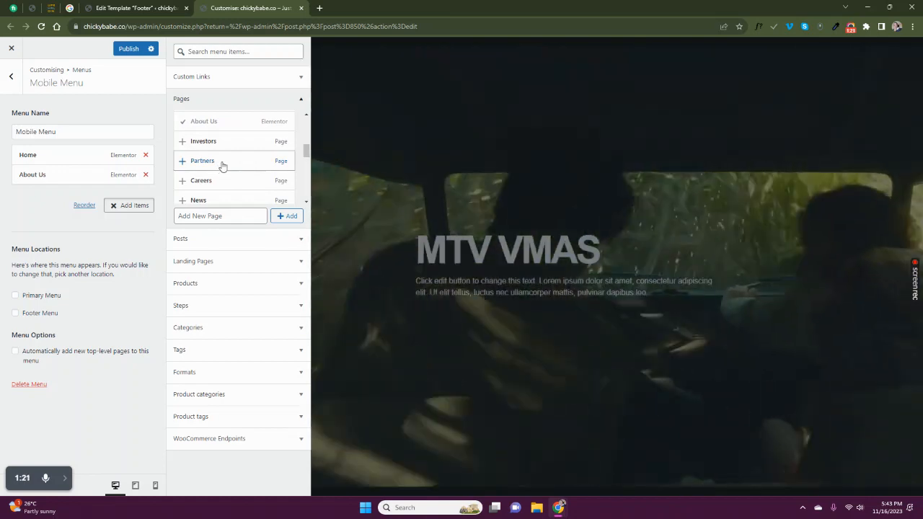
click(223, 165)
click(221, 200)
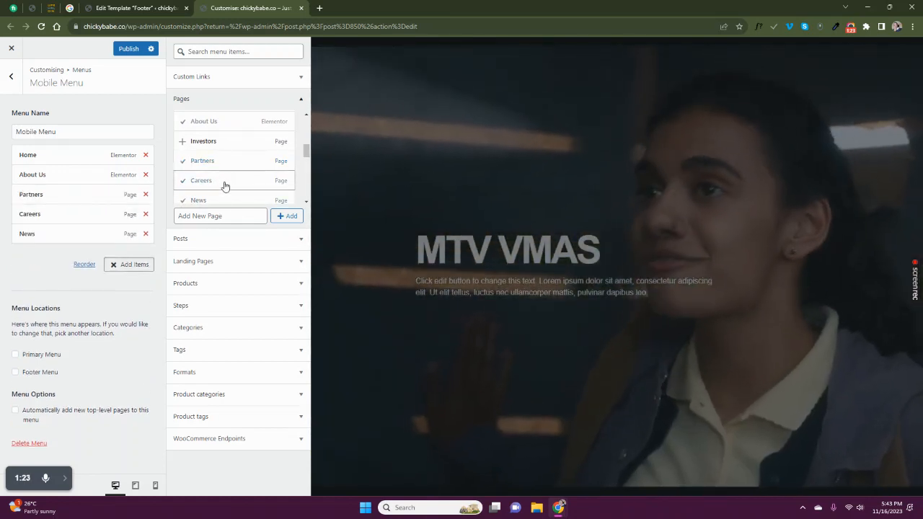
Add the Blog page to Mobile Menu and publish the changes.
scroll(225, 182, up, 2)
scroll(218, 188, up, 1)
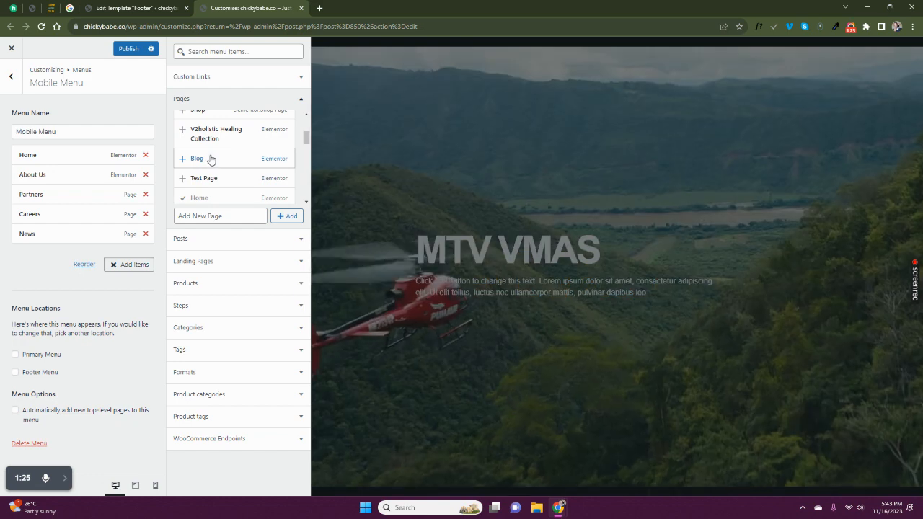
click(213, 159)
scroll(215, 167, up, 2)
scroll(215, 167, up, 1)
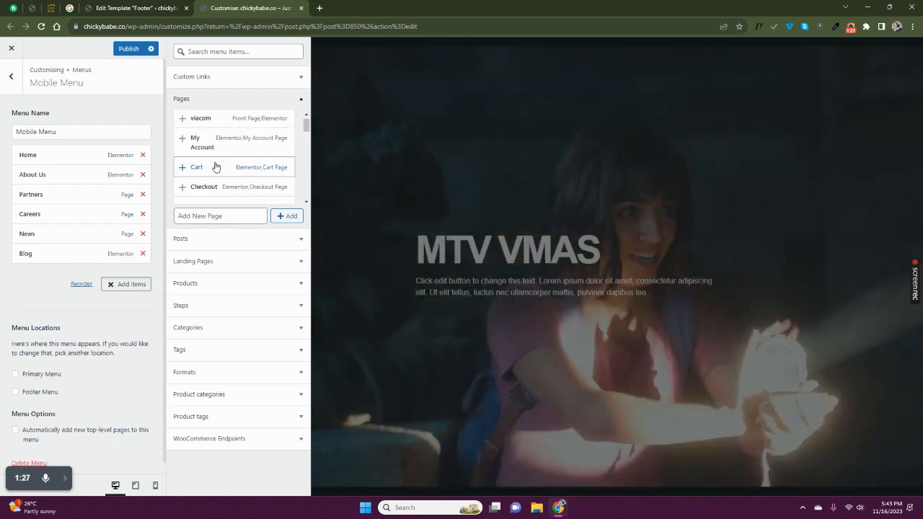
scroll(214, 167, down, 5)
scroll(215, 166, down, 6)
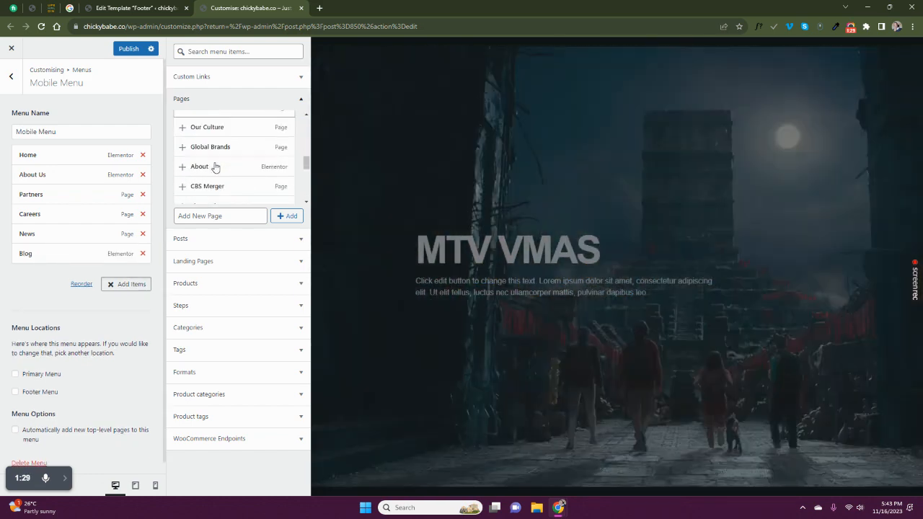
scroll(215, 167, down, 3)
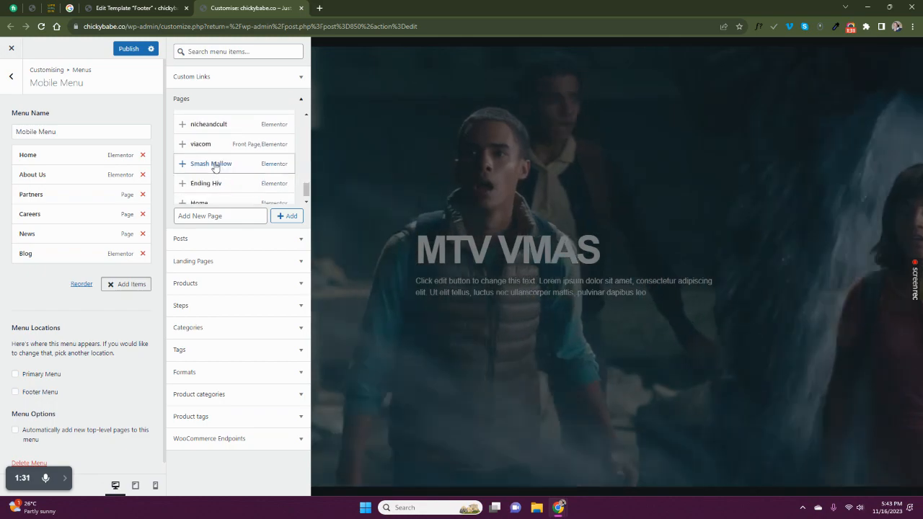
scroll(216, 167, up, 12)
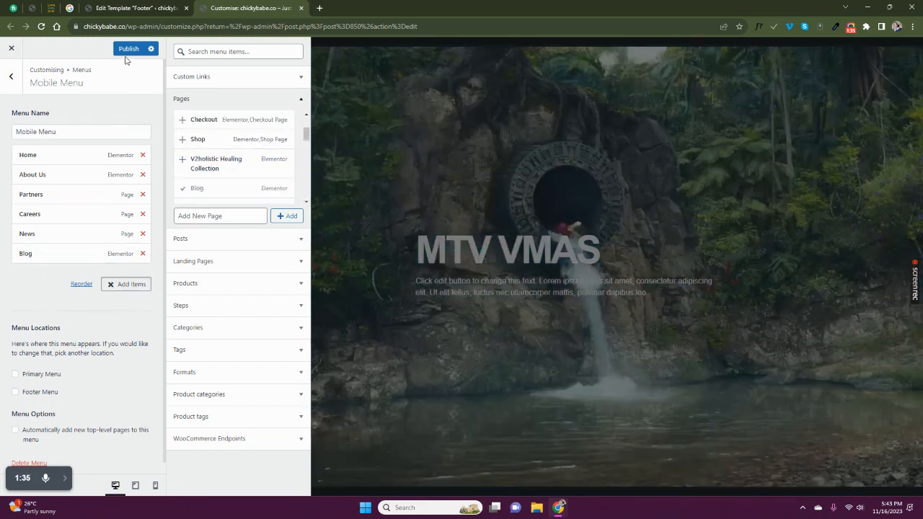
click(127, 50)
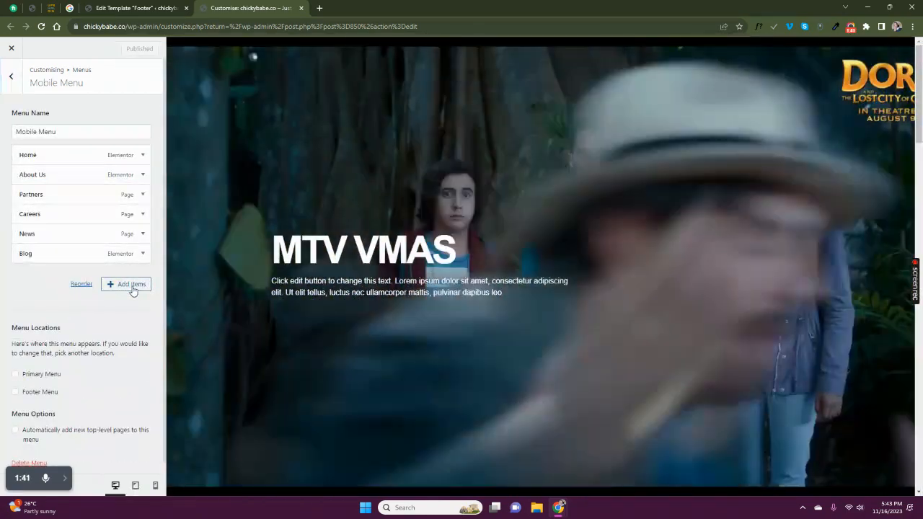
Add the Our Culture, Global Brands, Snackapade™ and Shop Smash pages to Mobile Menu.
click(126, 284)
scroll(213, 168, down, 5)
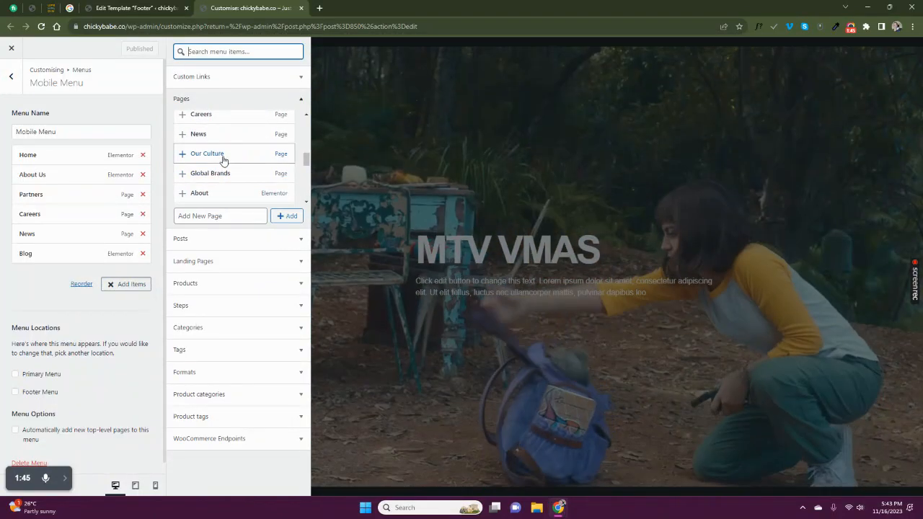
click(223, 161)
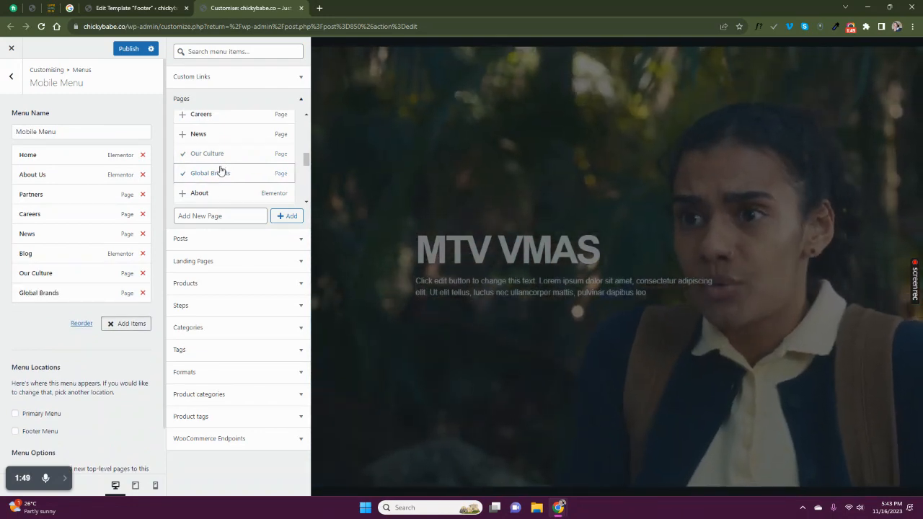
scroll(221, 175, down, 4)
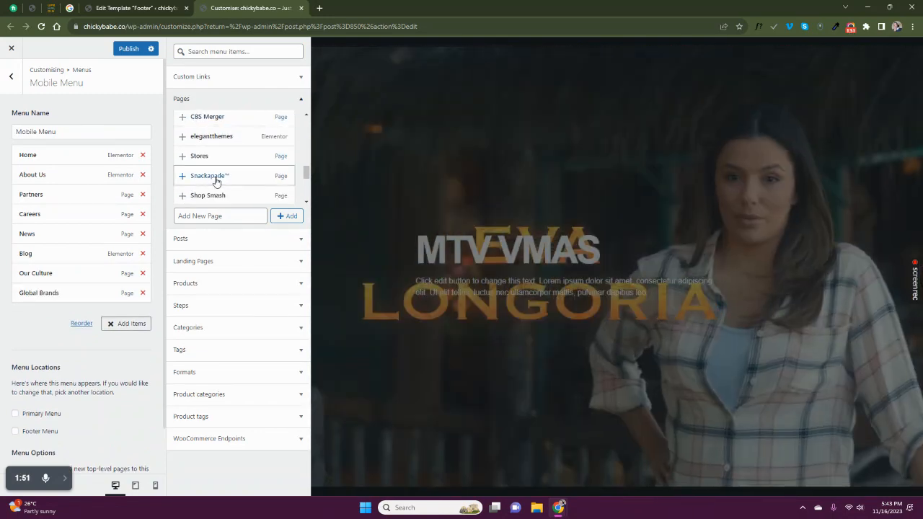
click(216, 179)
click(216, 195)
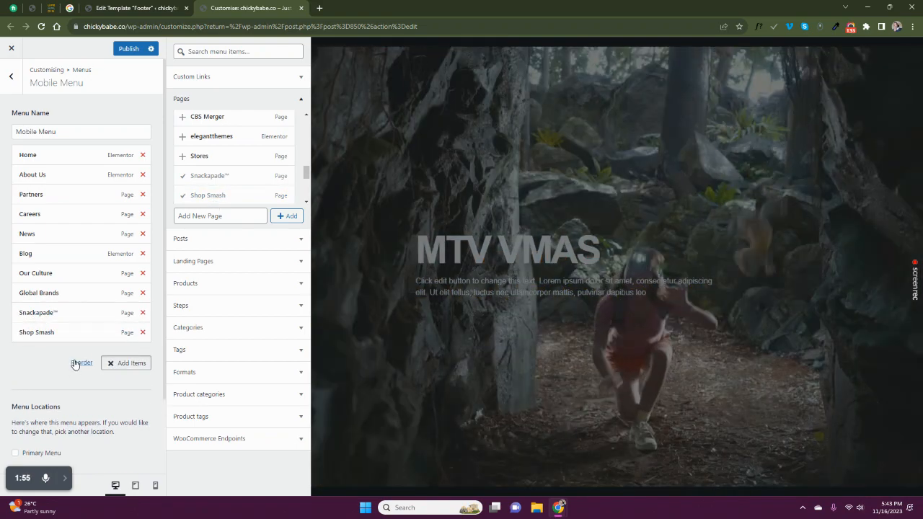
Nest Global Brands, Snackapade™ and Shop Smash as sub-items under Our Culture, publish the menu and finish reordering.
click(80, 362)
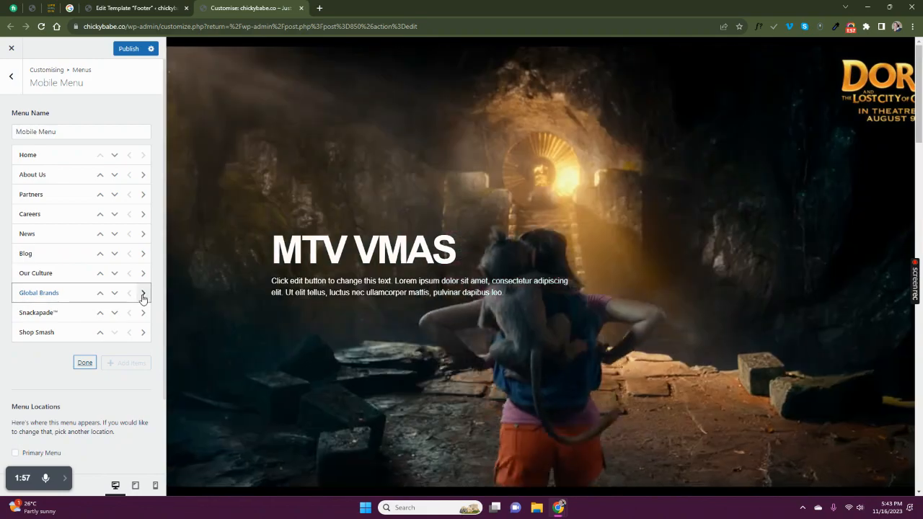
click(143, 293)
click(143, 312)
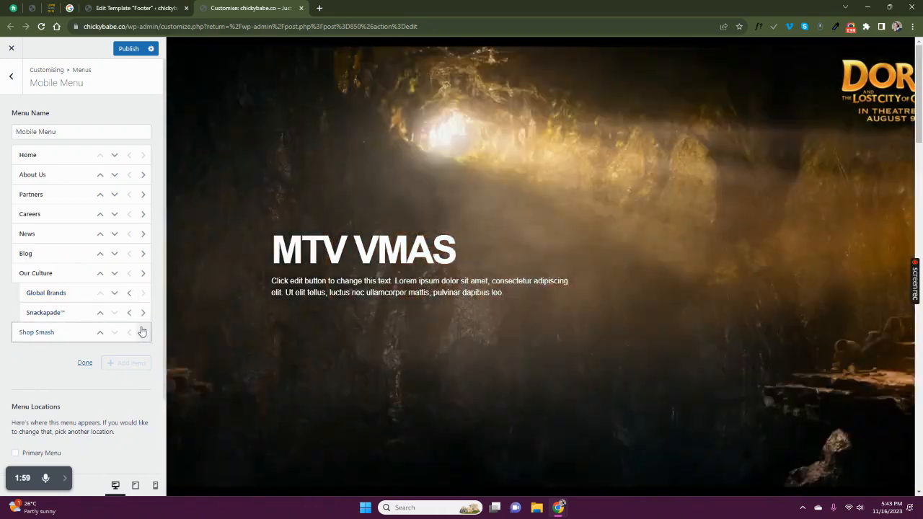
click(143, 333)
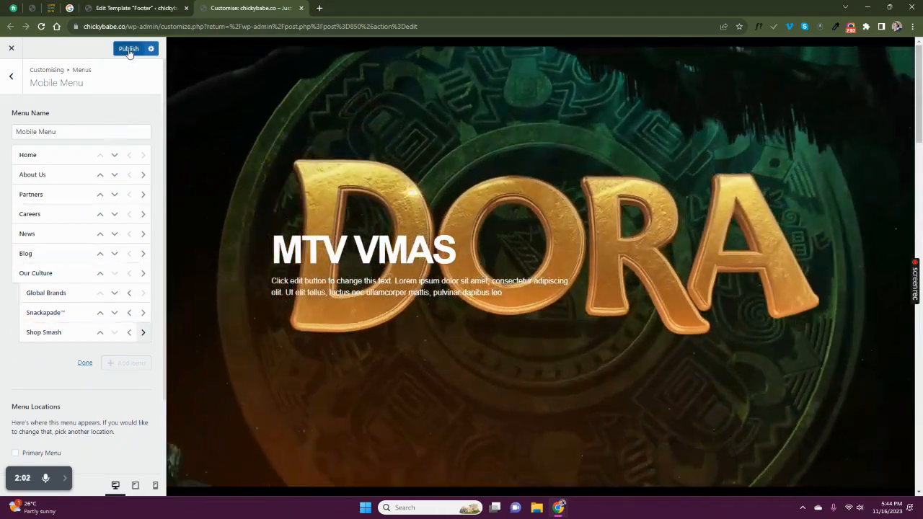
click(129, 49)
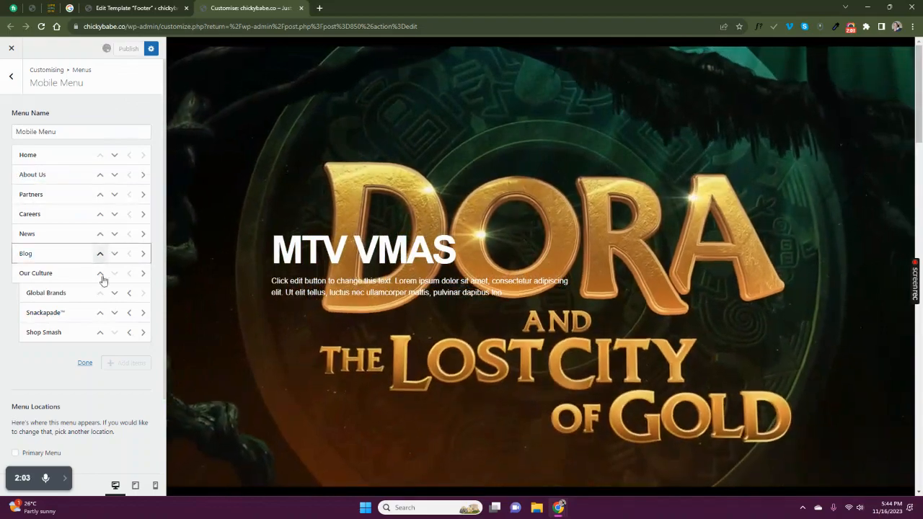
click(86, 363)
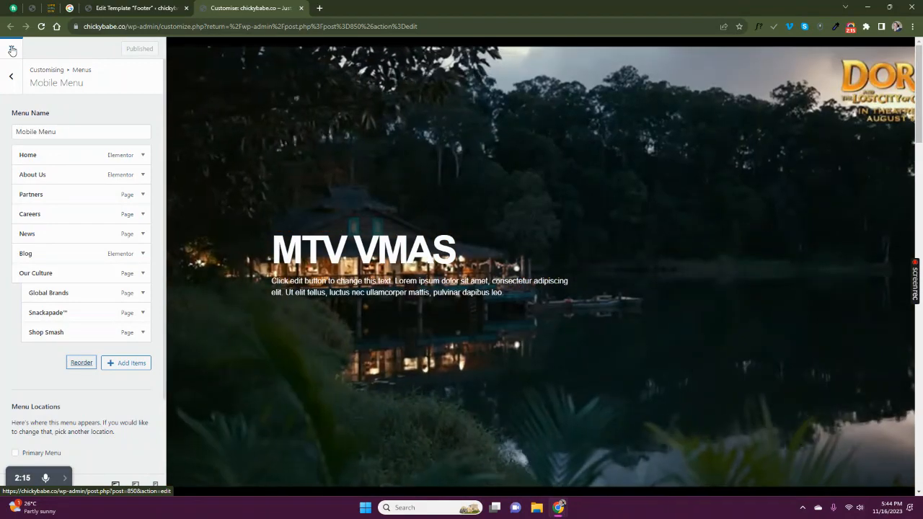
Return to the Footer template's admin page and open the WordPress Menus screen in a separate browser tab.
click(113, 10)
drag(114, 10, 219, 10)
scroll(28, 310, down, 3)
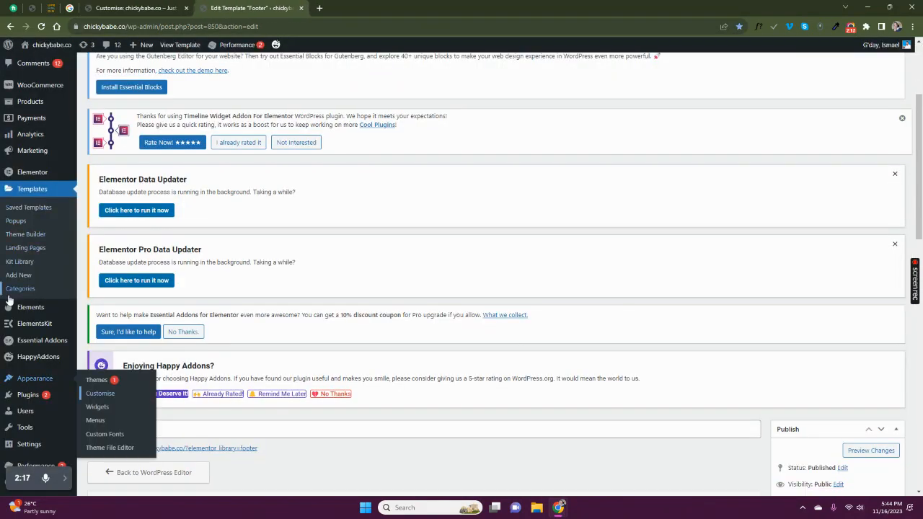
mouse_move(3, 322)
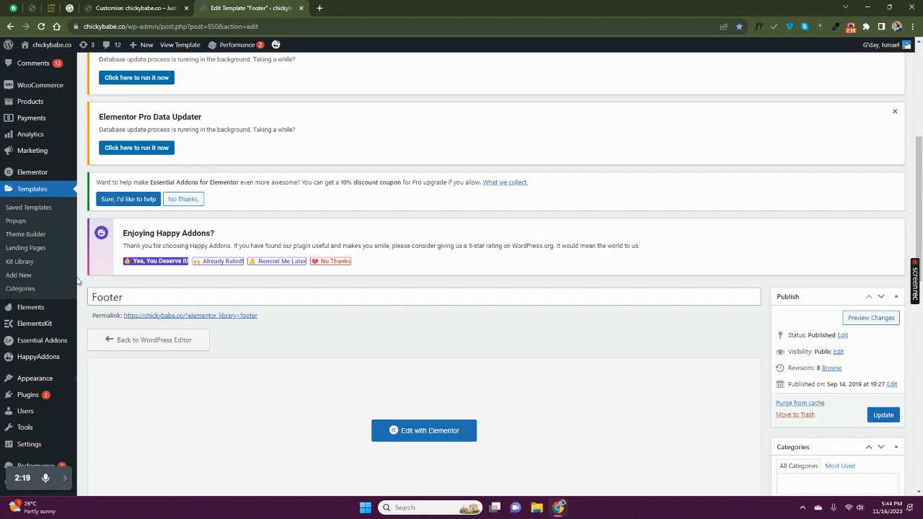
scroll(32, 230, up, 1)
scroll(33, 240, down, 2)
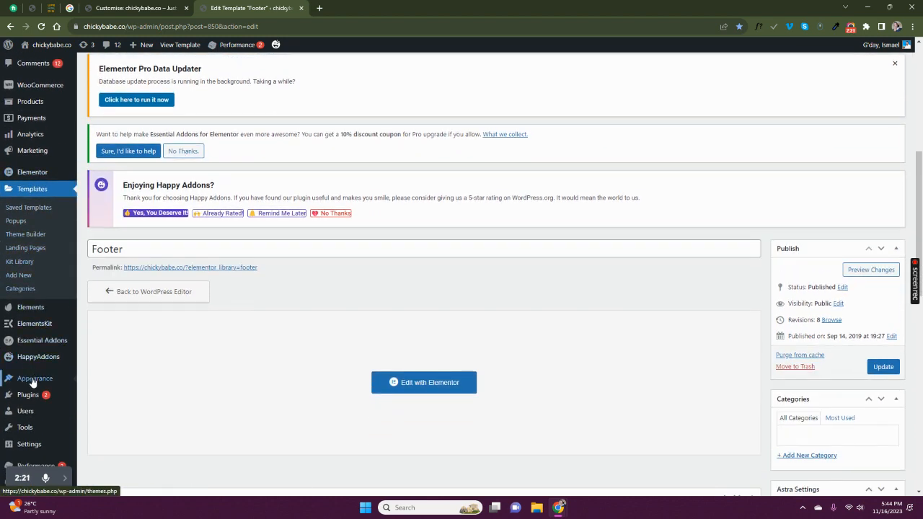
mouse_move(27, 380)
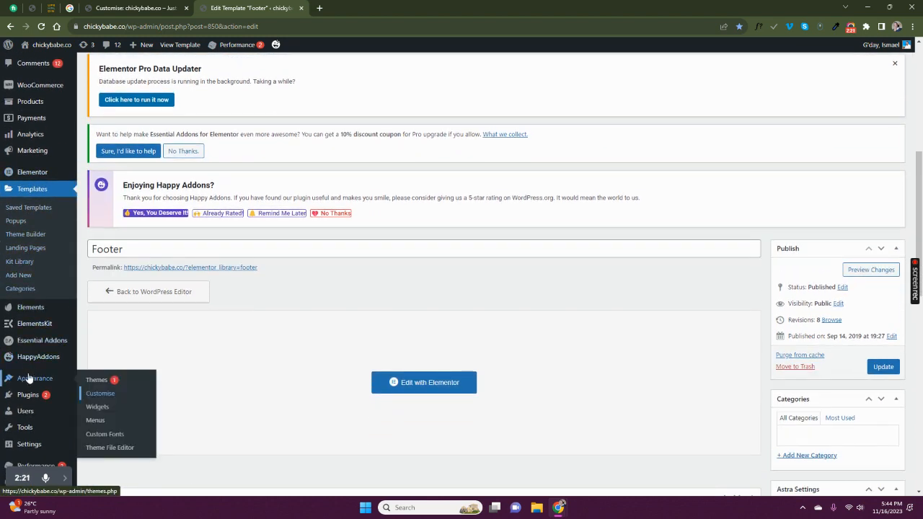
right_click(95, 424)
click(129, 305)
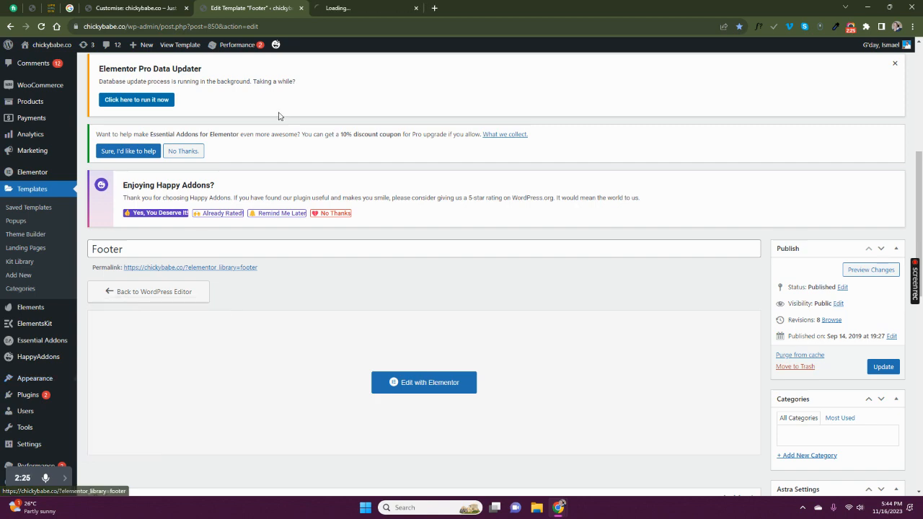
click(329, 12)
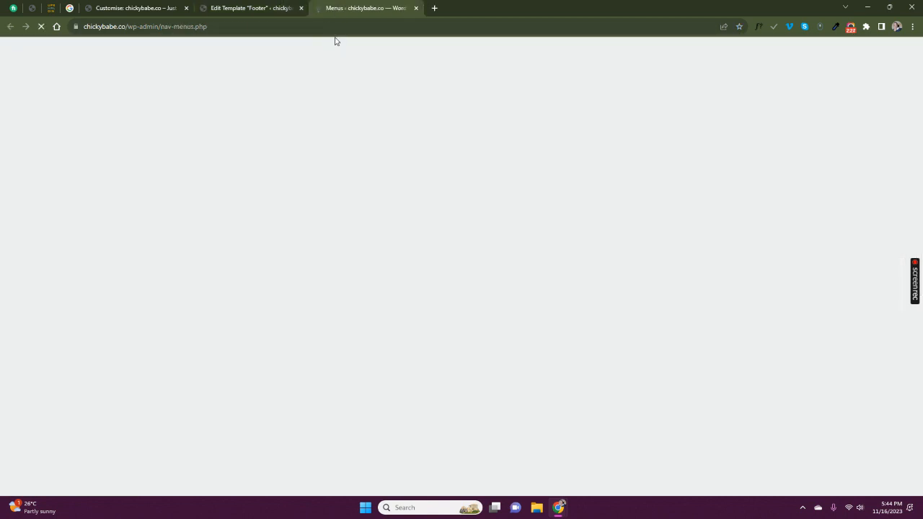
Create a new menu named Tab menu.
scroll(277, 173, down, 5)
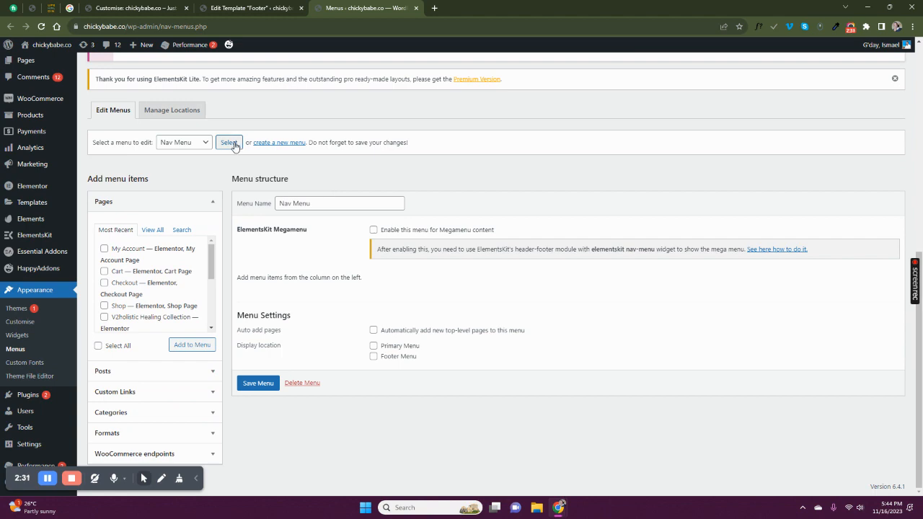
click(274, 147)
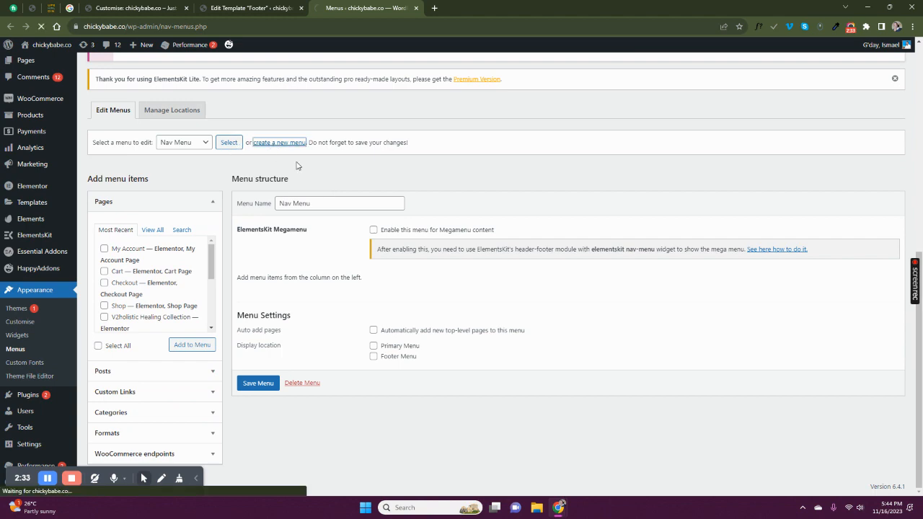
scroll(339, 222, down, 3)
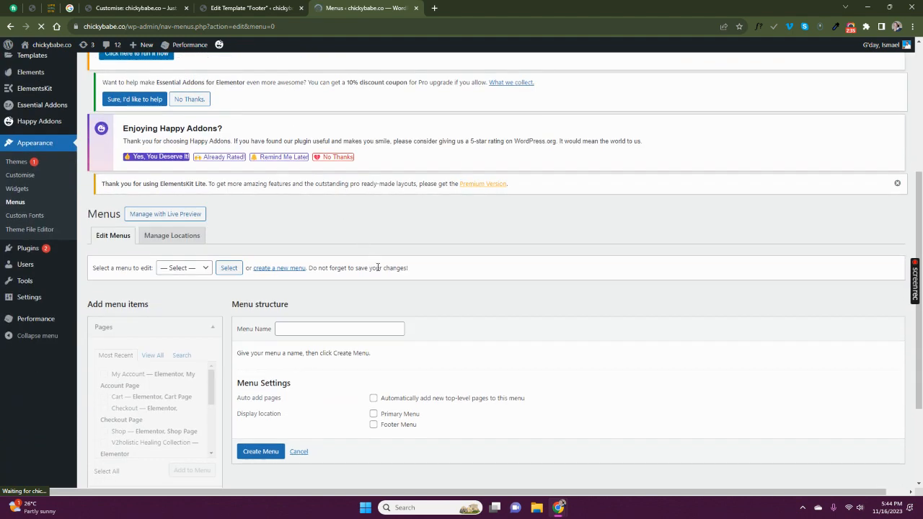
click(316, 365)
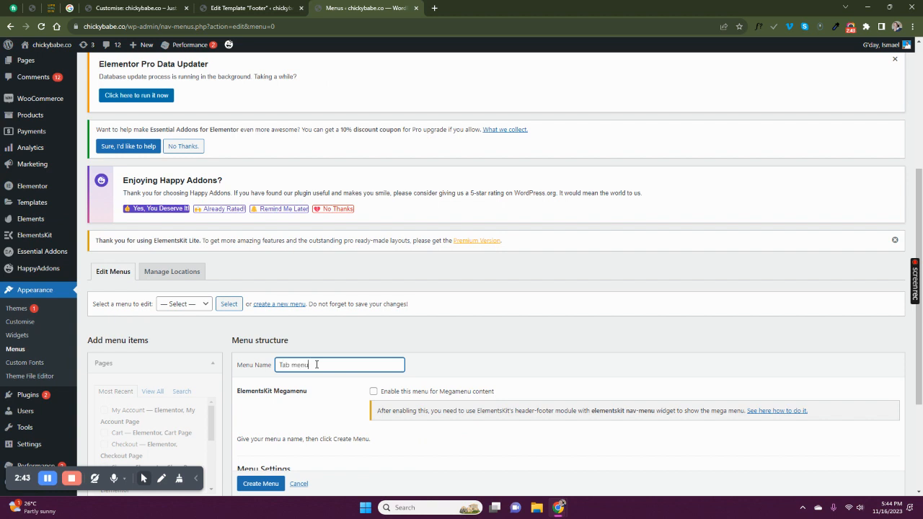
scroll(387, 364, down, 2)
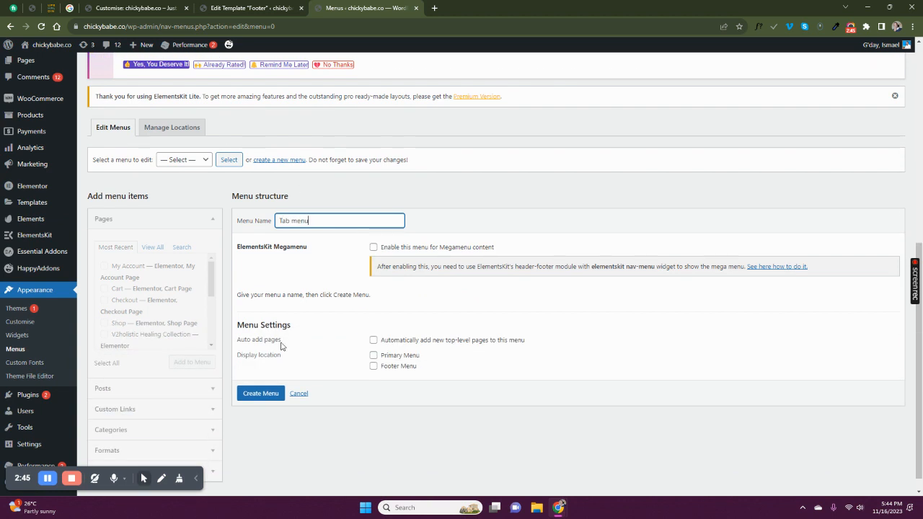
click(259, 394)
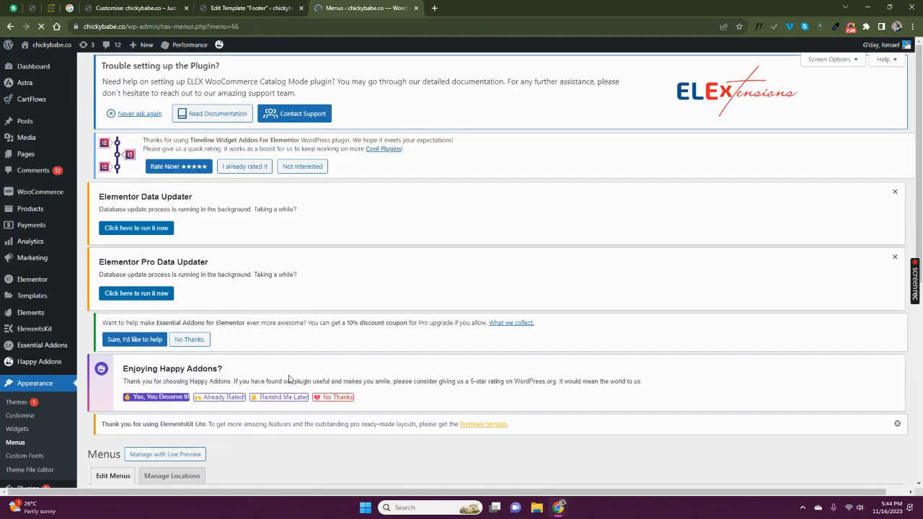
Add the About Us, Blog, Careers, Cart, Checkout, elegantthemes, Global Brands and Home pages to Tab menu from the full page list.
scroll(271, 321, down, 5)
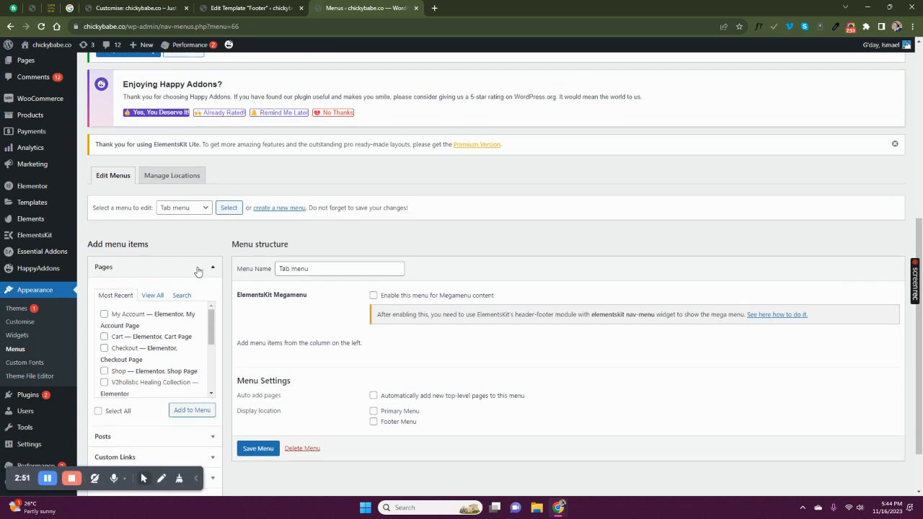
scroll(361, 221, down, 1)
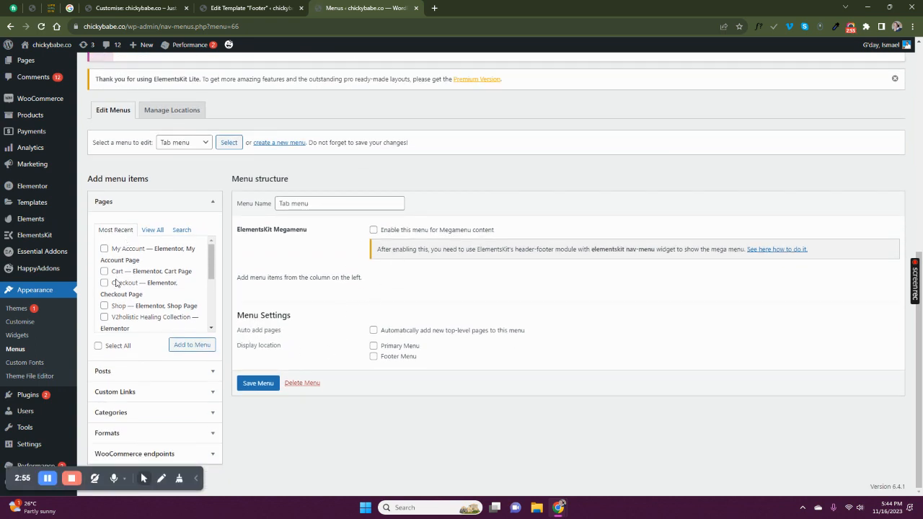
scroll(117, 282, down, 4)
scroll(120, 278, up, 4)
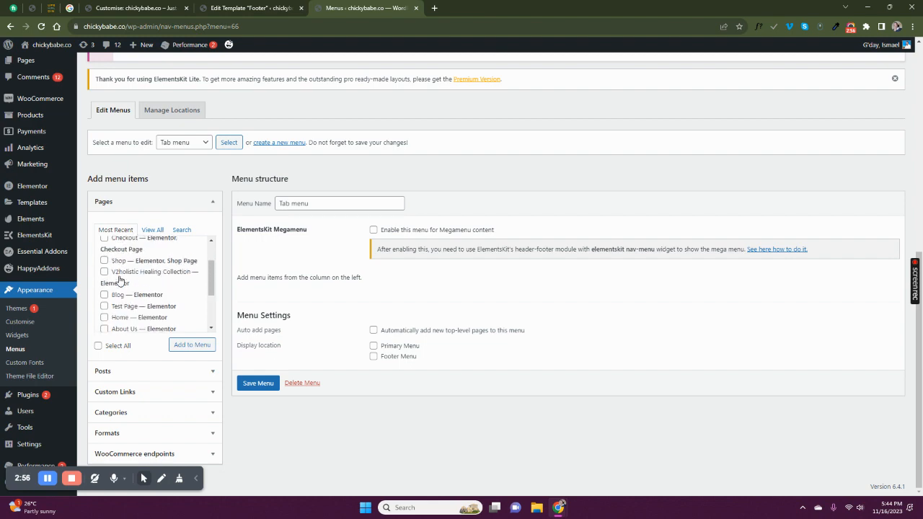
scroll(152, 296, up, 1)
scroll(173, 267, down, 1)
click(153, 229)
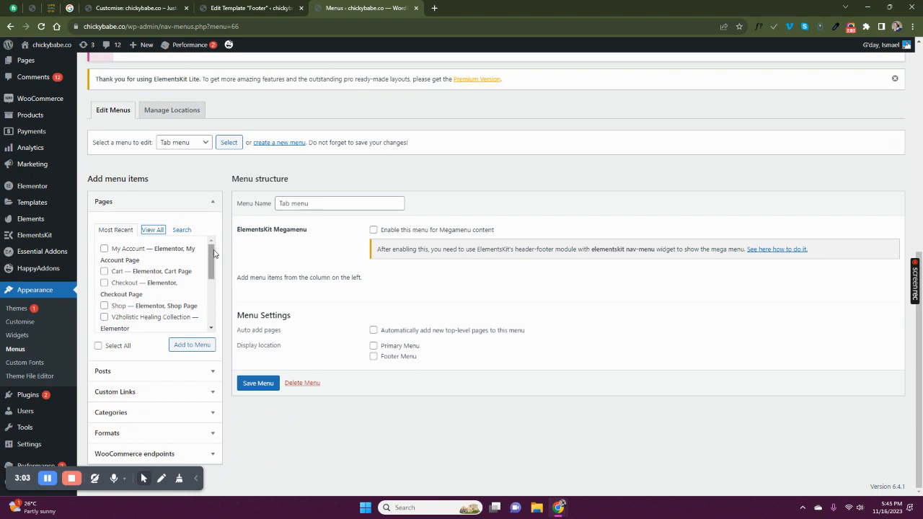
click(152, 231)
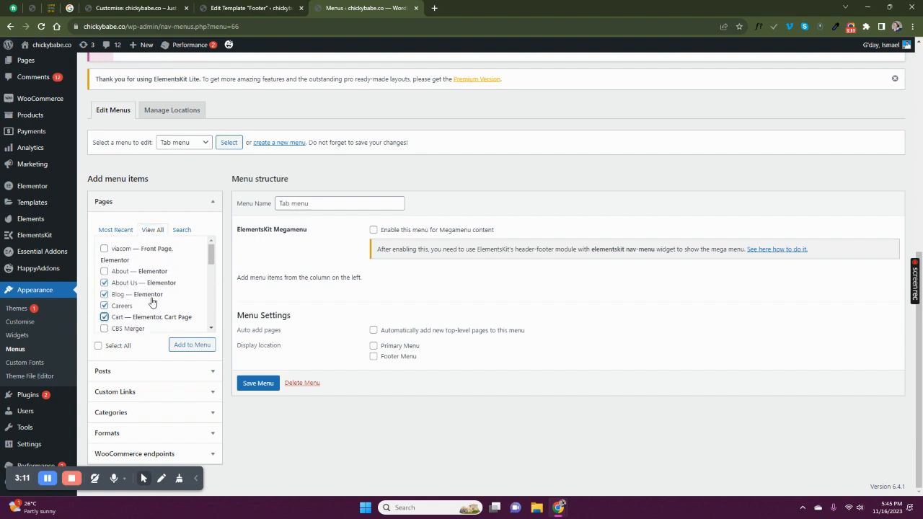
scroll(151, 302, down, 1)
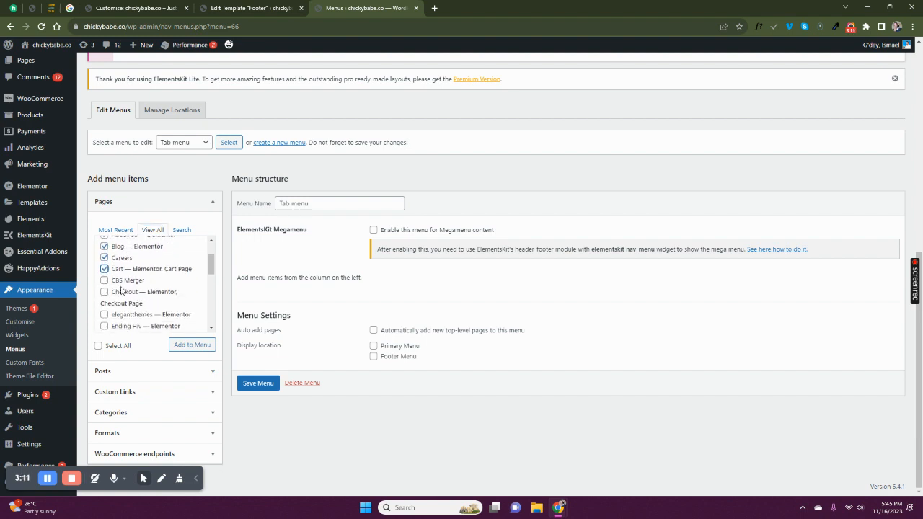
click(104, 315)
scroll(104, 310, down, 1)
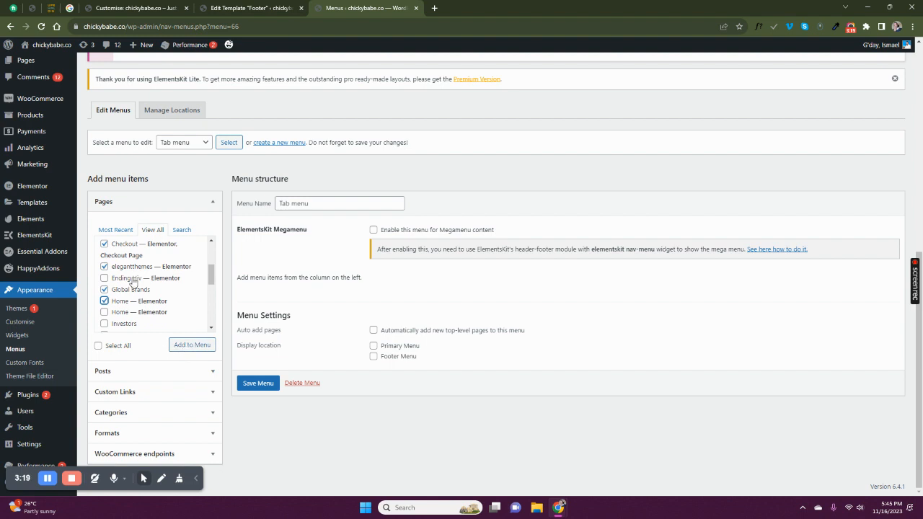
scroll(136, 281, down, 5)
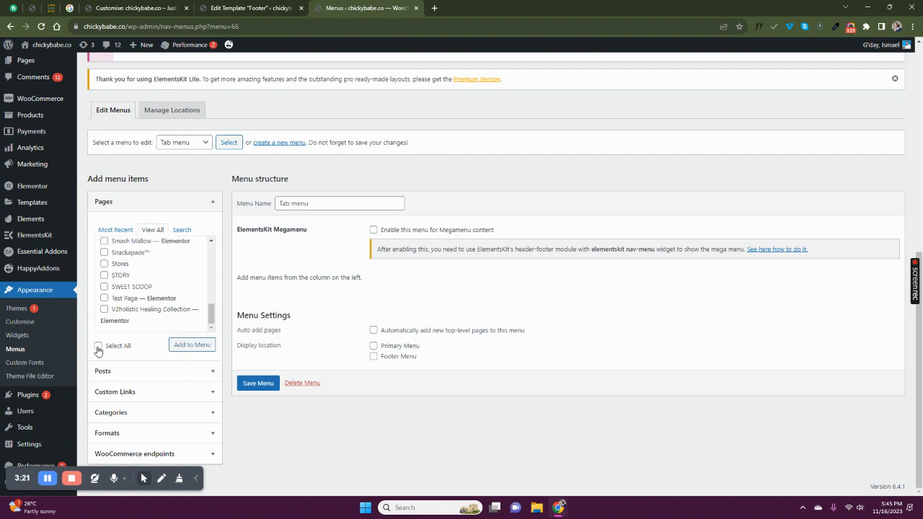
scroll(135, 278, up, 1)
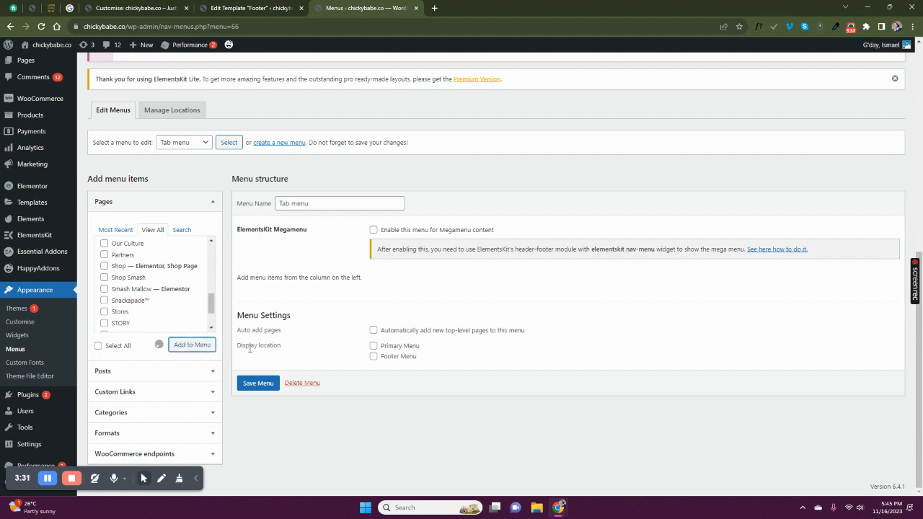
Move Home to the start of Tab menu and elegantthemes after About Us, with Blog and Careers as its sub-items.
scroll(385, 336, down, 2)
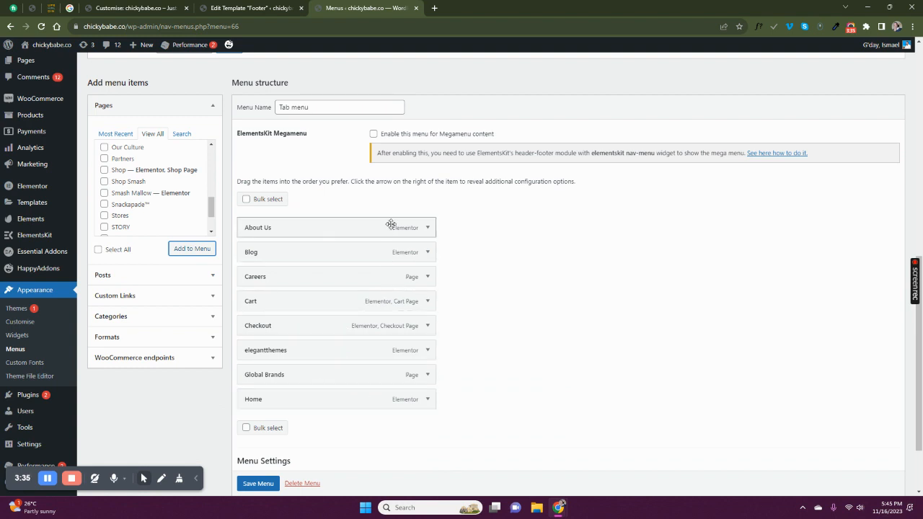
drag(292, 389, 293, 219)
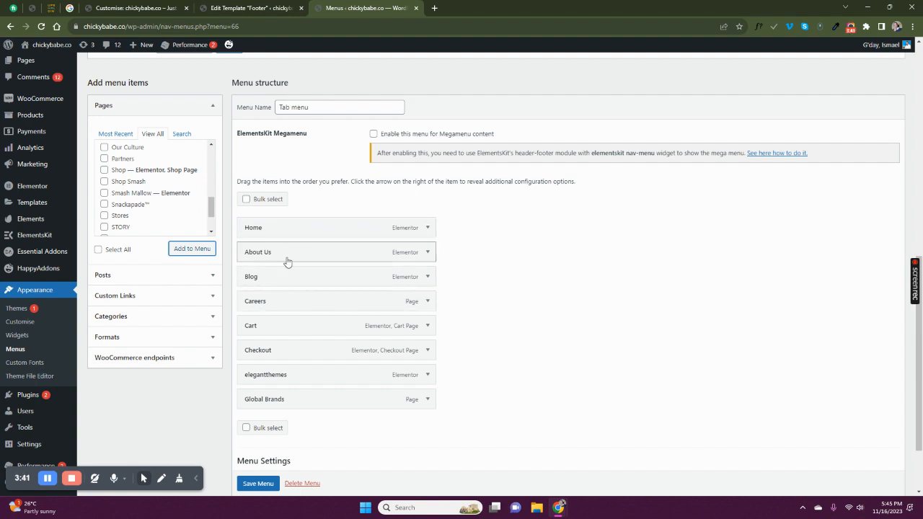
drag(285, 378, 292, 303)
drag(268, 334, 284, 331)
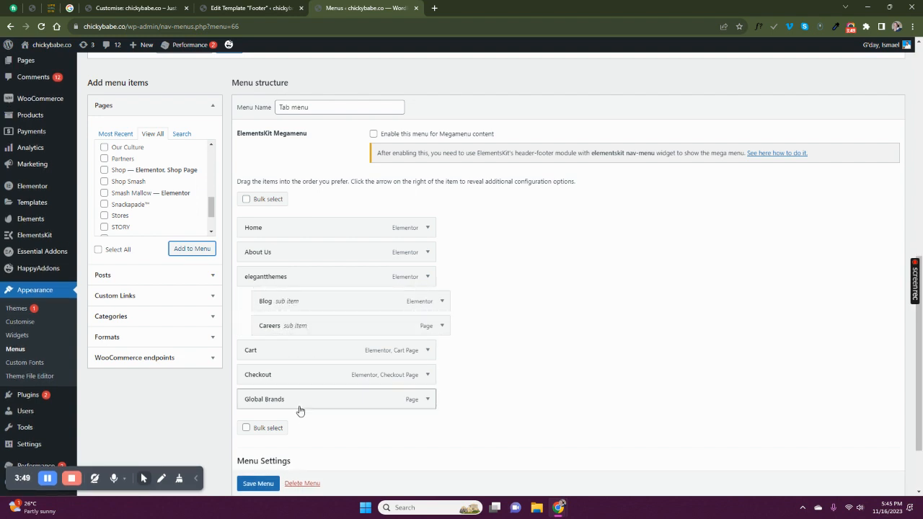
Save the changes to Tab menu and check the updated menu page.
scroll(299, 377, down, 1)
scroll(259, 481, down, 1)
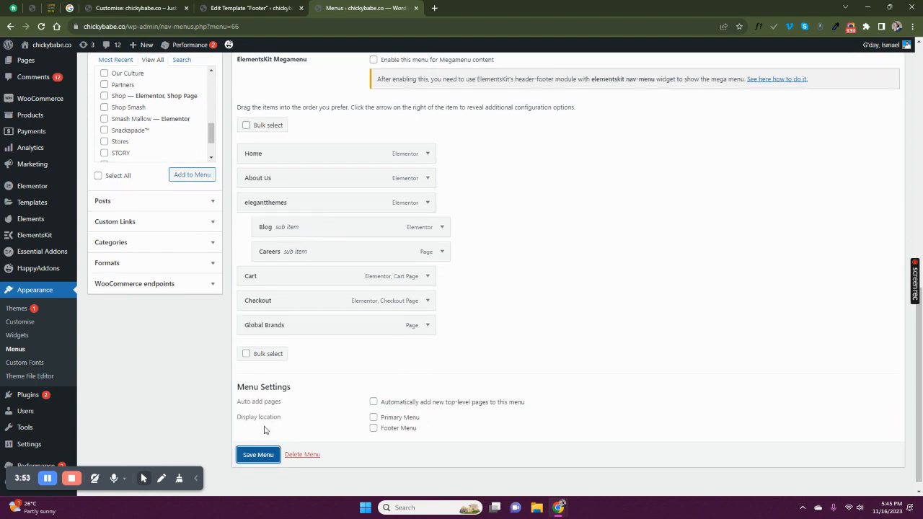
click(253, 460)
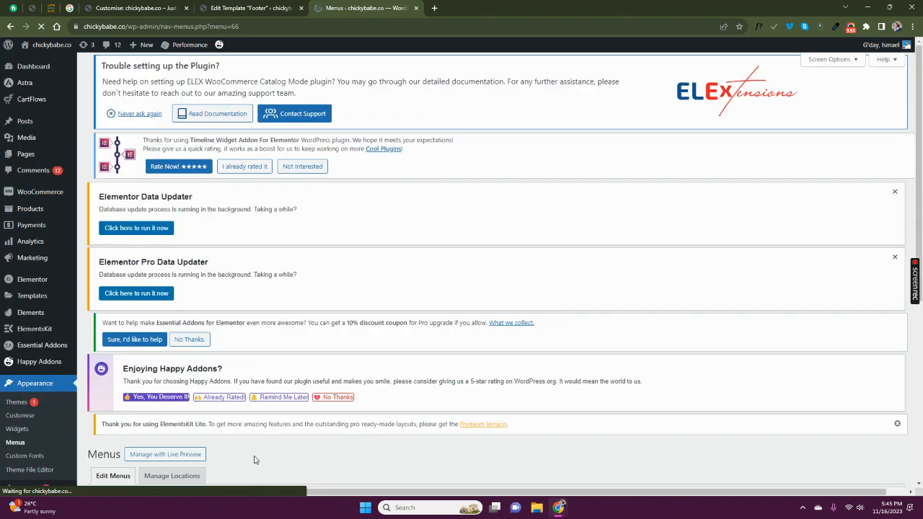
scroll(361, 337, down, 2)
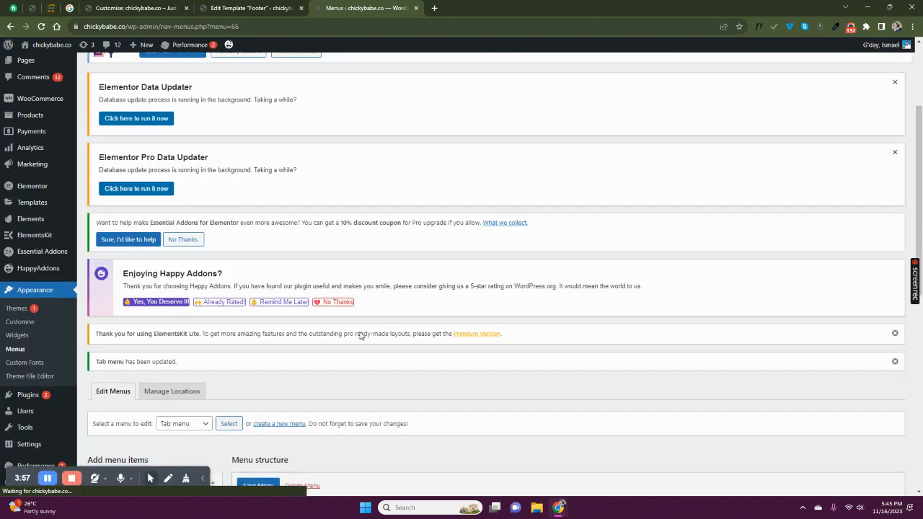
scroll(360, 336, down, 5)
scroll(339, 318, up, 6)
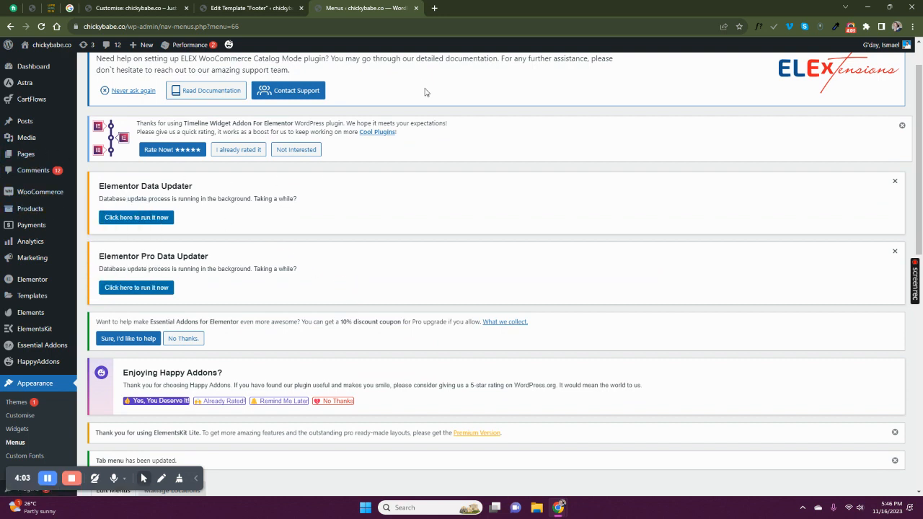
Create a new Header template in Elementor's Theme Builder.
mouse_move(31, 299)
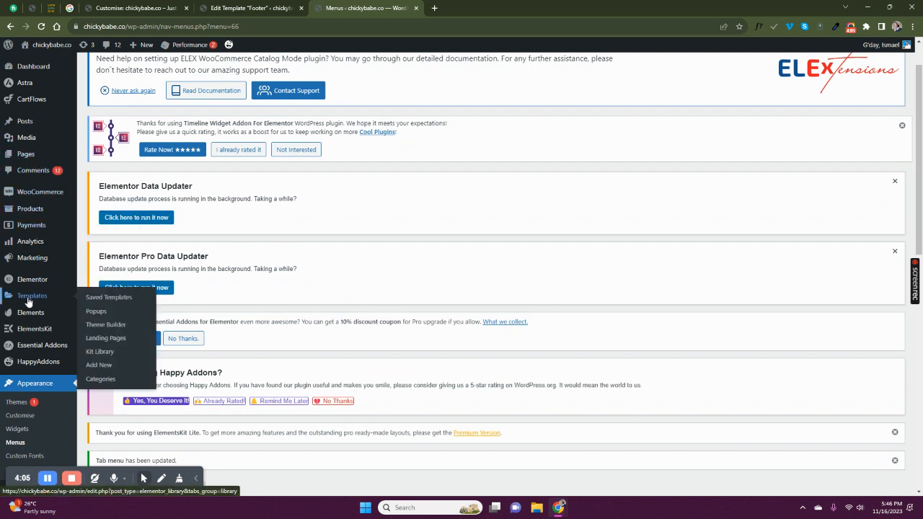
click(106, 326)
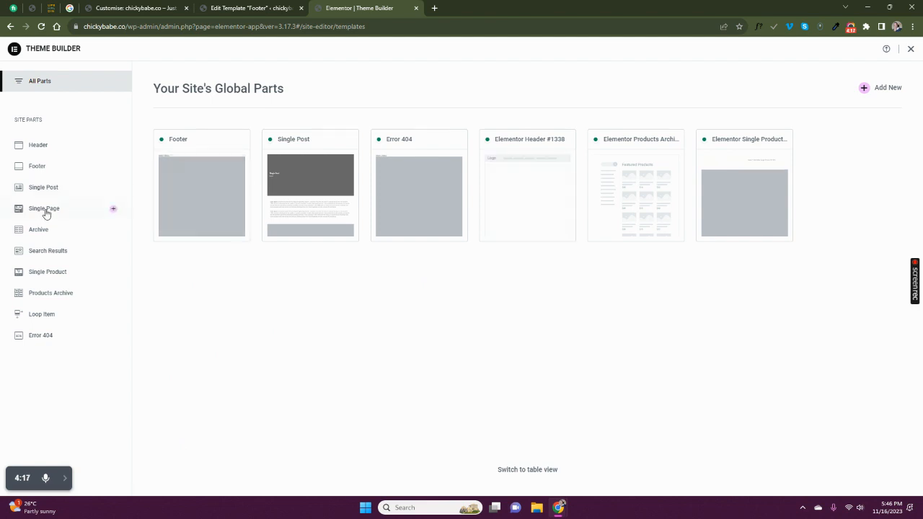
click(39, 146)
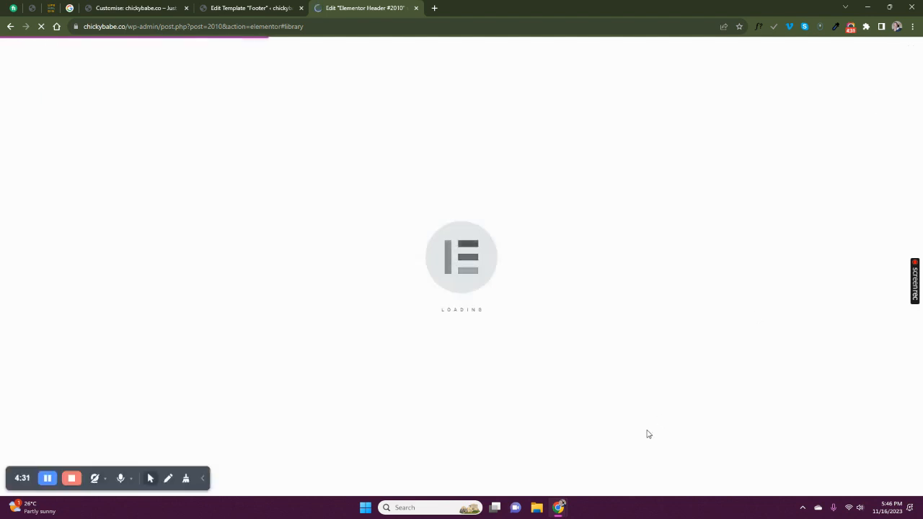
click(203, 482)
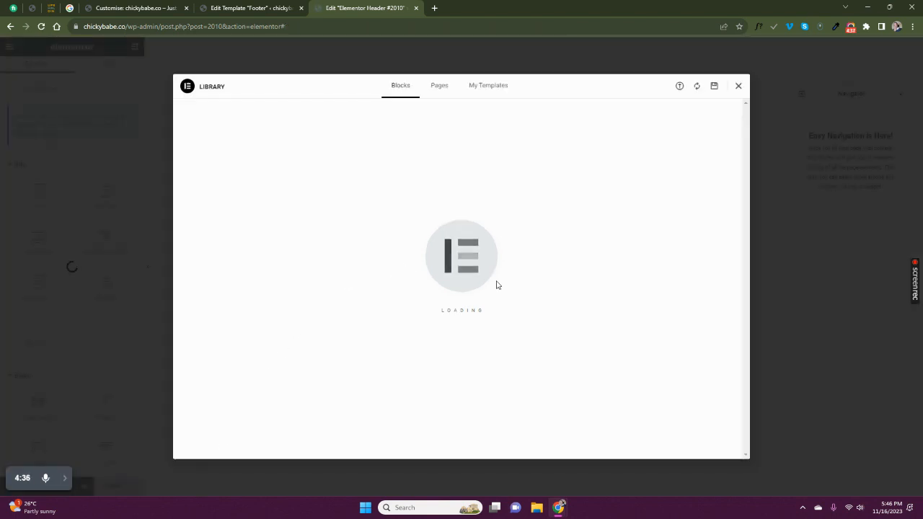
Dismiss the template library and Navigator, and add a section with three equal columns to the header.
click(739, 86)
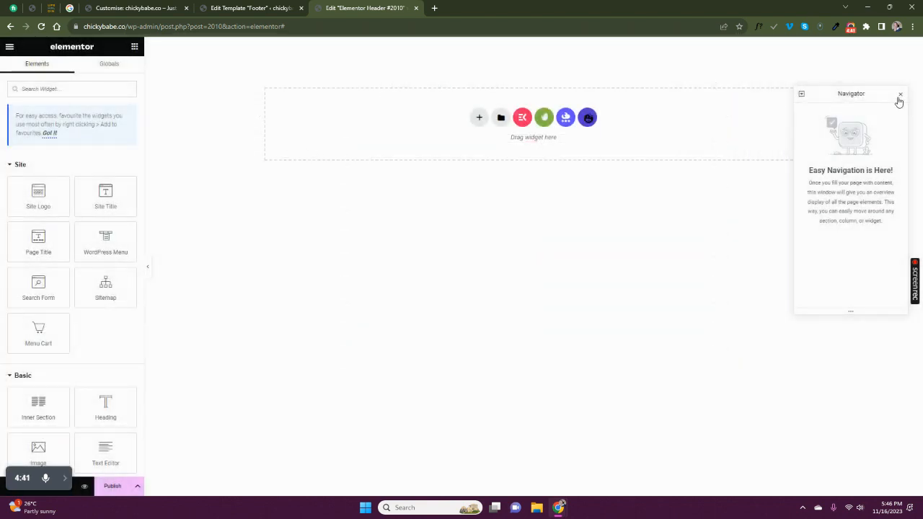
click(900, 97)
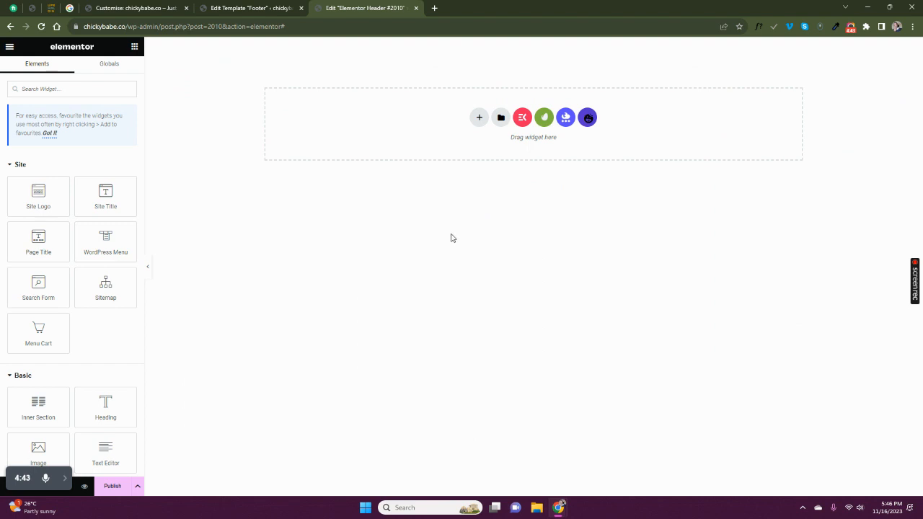
click(480, 117)
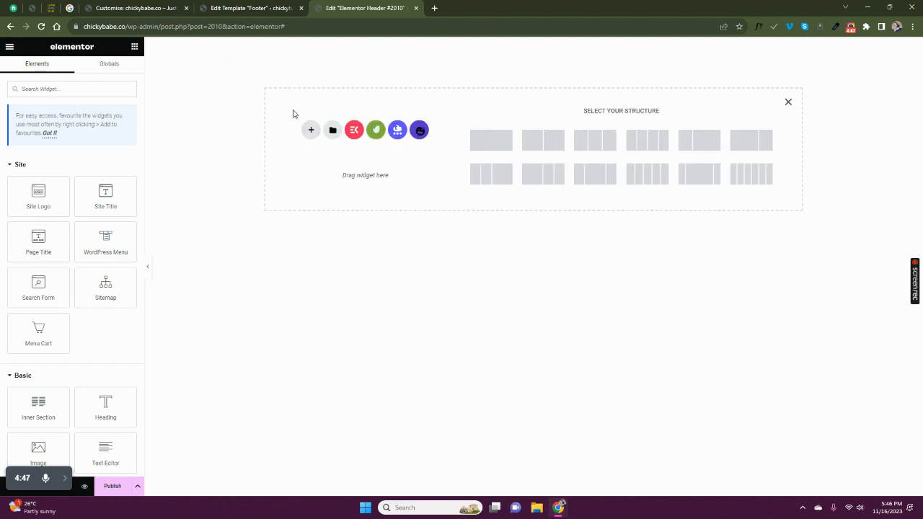
click(600, 147)
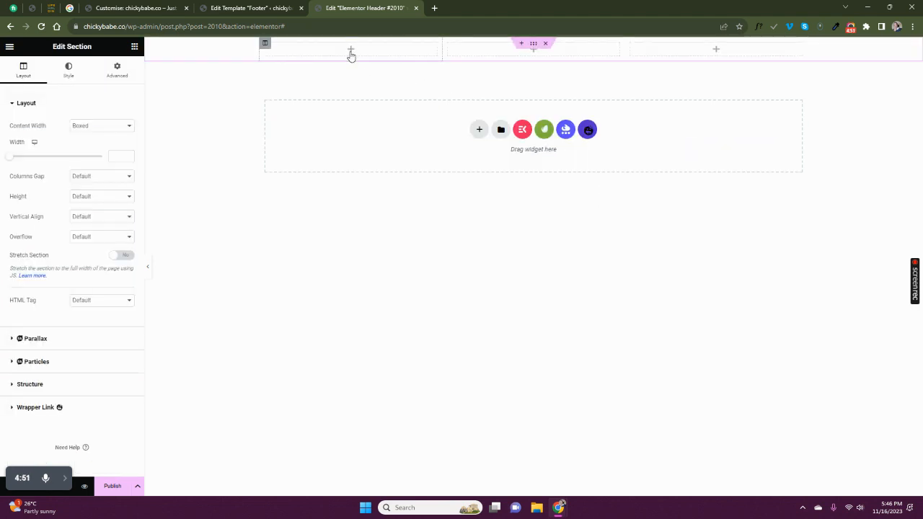
Add an Image widget to the first column and set it to the Vaillant logo from the media library.
click(350, 50)
drag(34, 438, 288, 57)
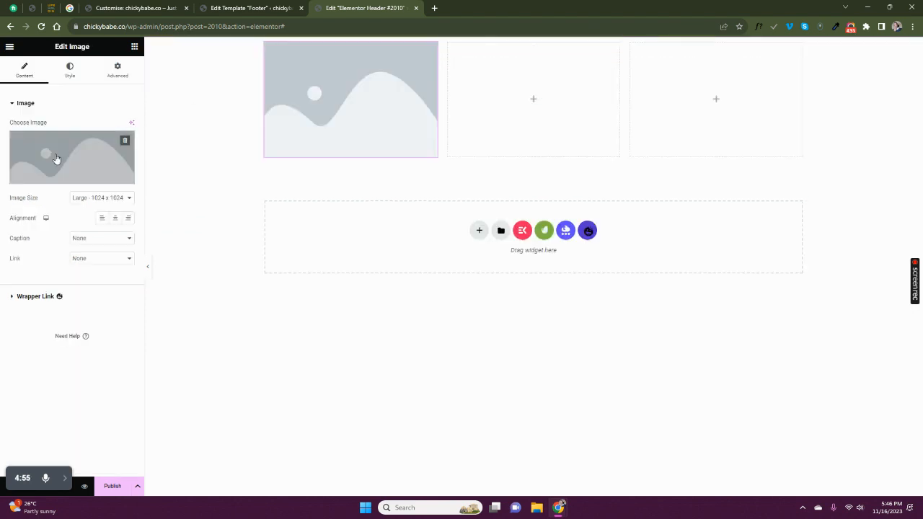
click(72, 160)
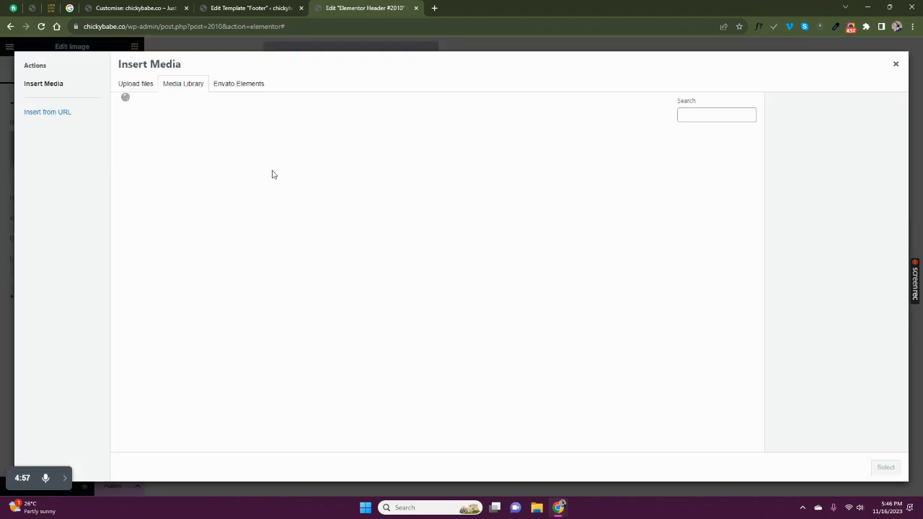
scroll(426, 204, down, 3)
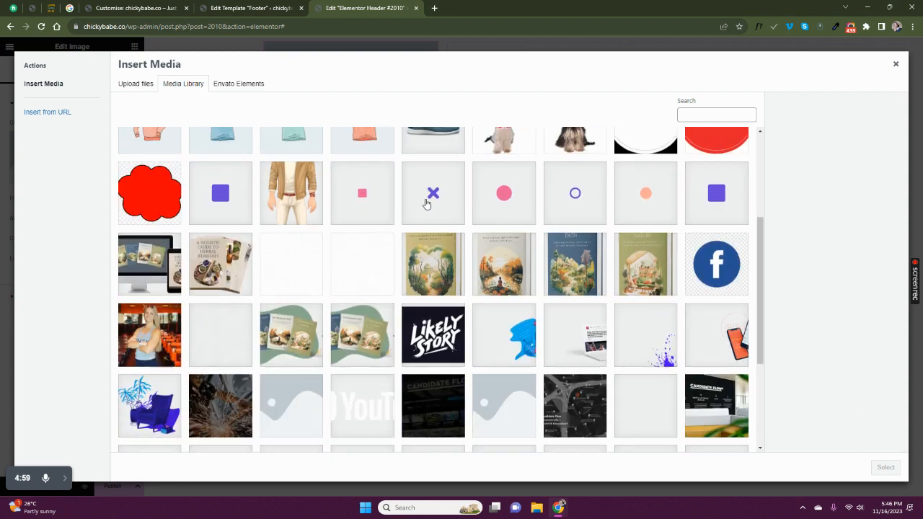
scroll(425, 204, down, 3)
click(506, 302)
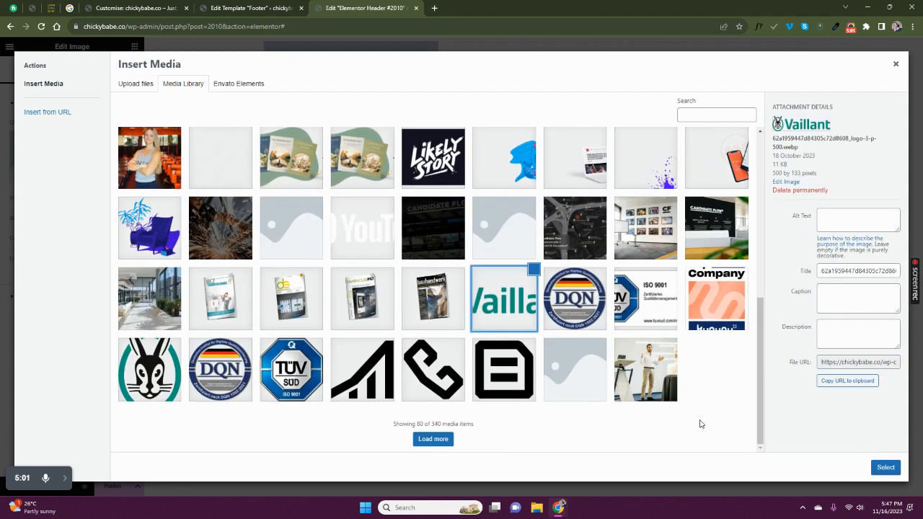
click(885, 468)
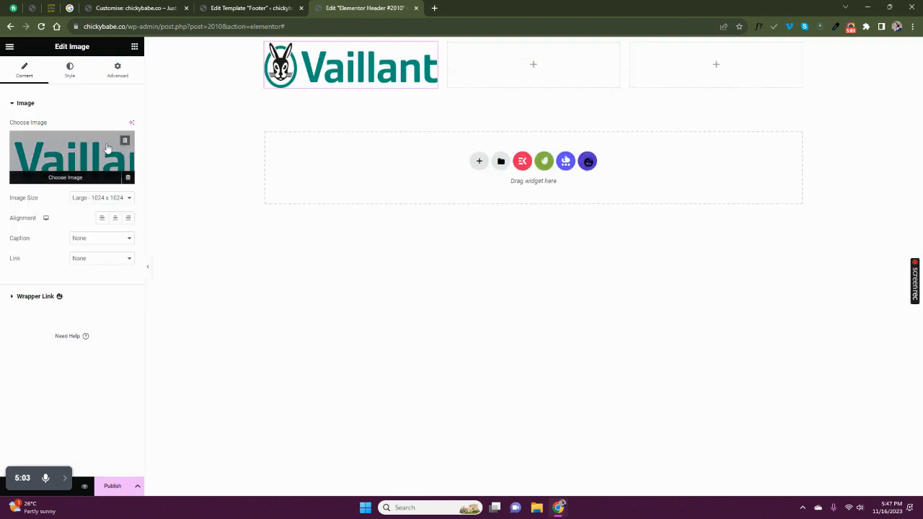
Reduce the logo's width to about half of its column and align it left.
click(65, 69)
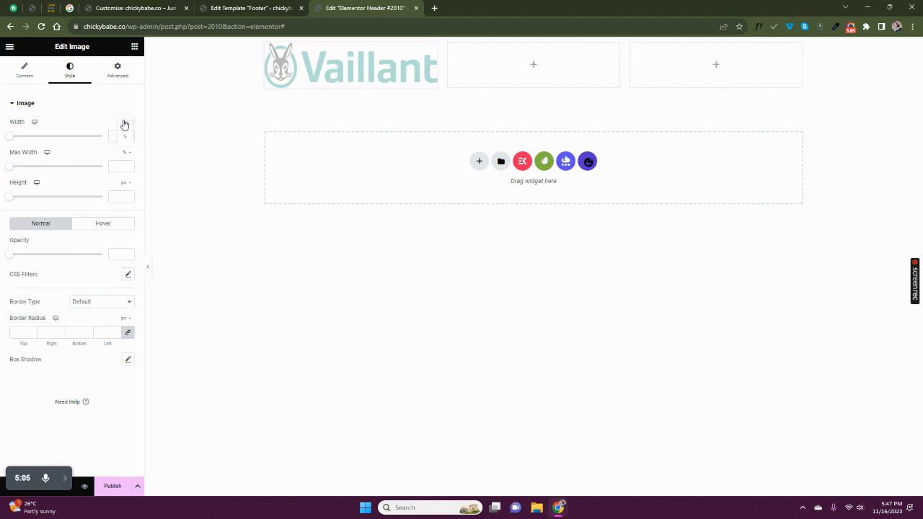
drag(10, 139, 26, 144)
click(21, 75)
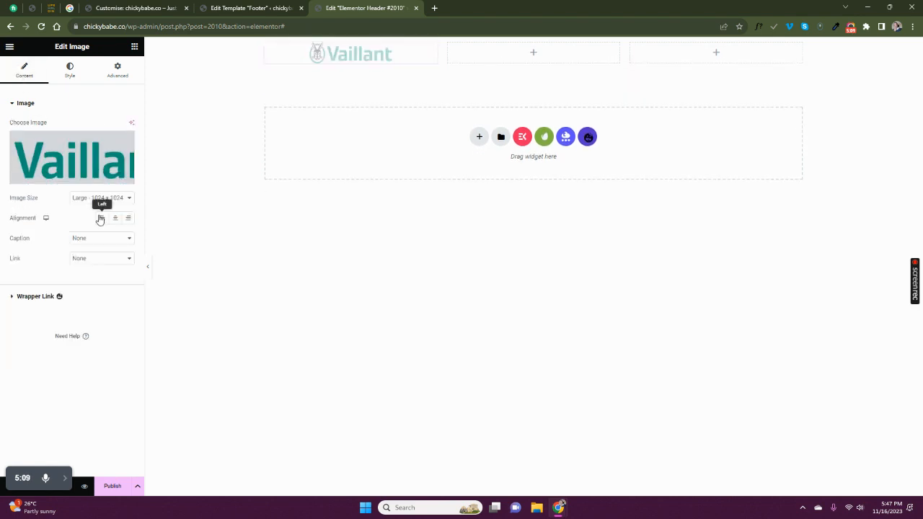
click(101, 218)
Give the logo a Custom URL link that uses the dynamic Site URL.
click(90, 260)
click(87, 285)
click(127, 280)
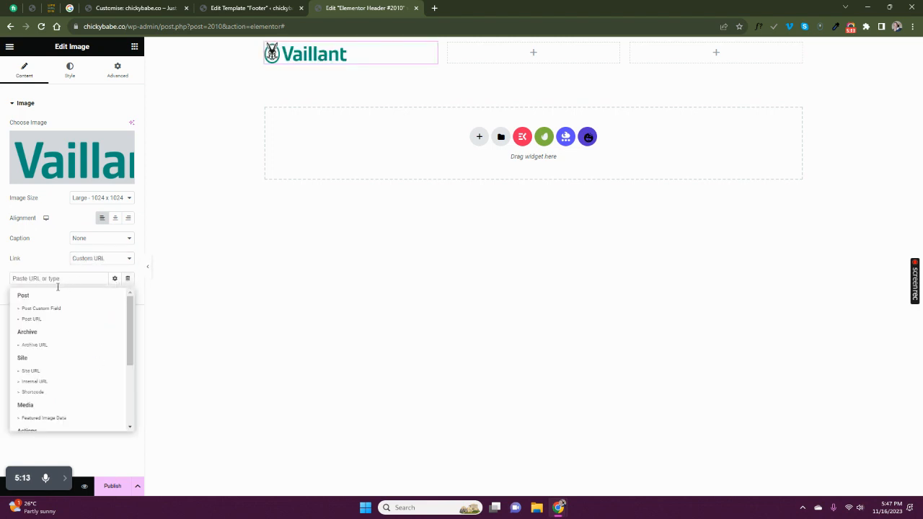
click(31, 371)
Publish the header template with the display condition Include Entire Site.
click(112, 487)
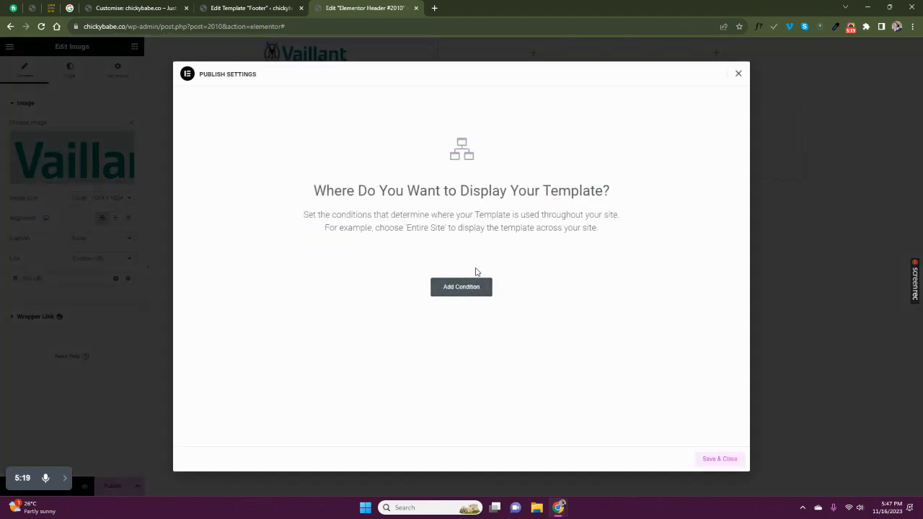
click(461, 288)
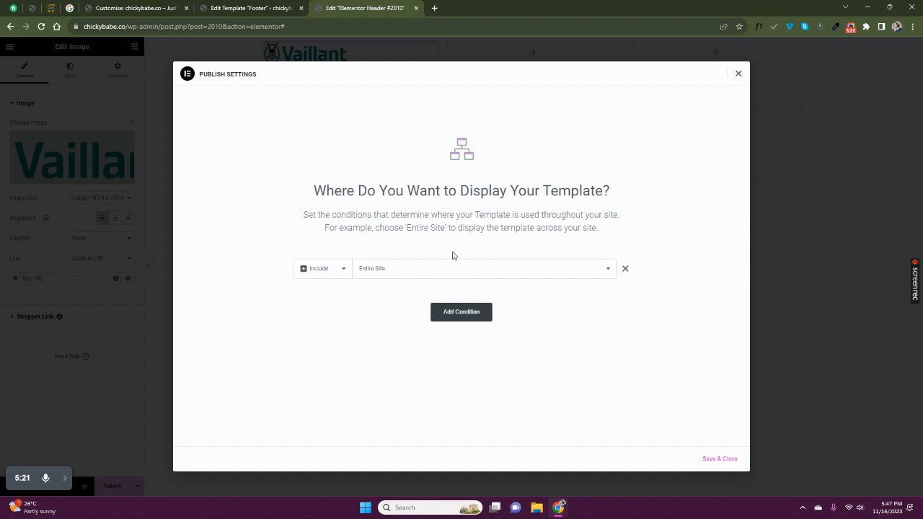
click(711, 460)
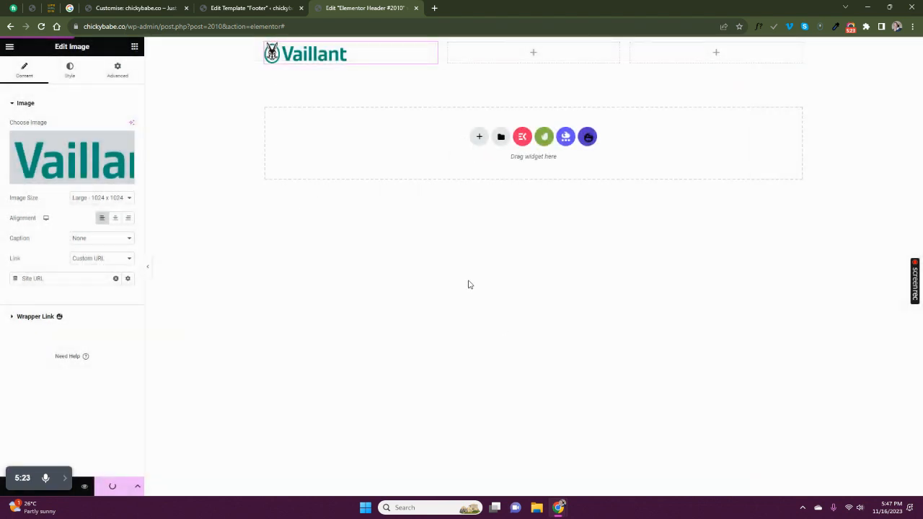
Widen the middle column by narrowing both outer columns, and place a WordPress Menu widget in it.
drag(444, 62, 371, 47)
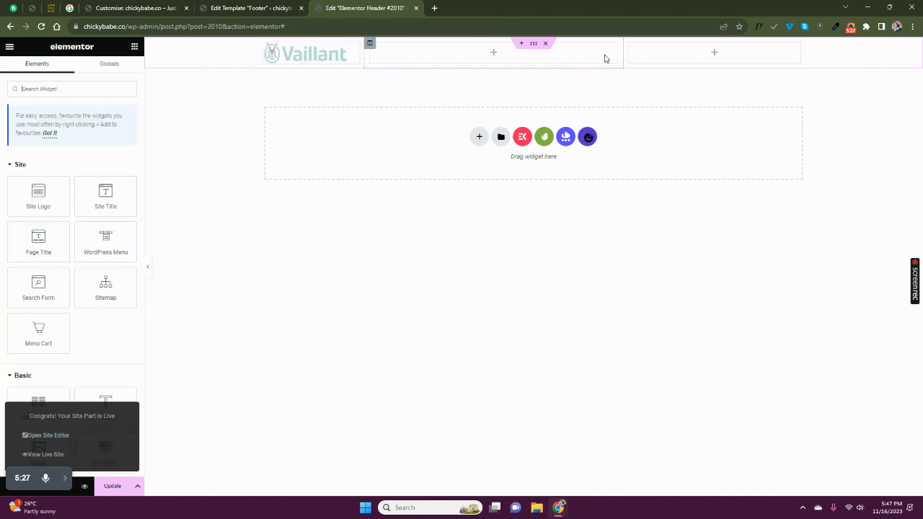
drag(623, 59, 704, 59)
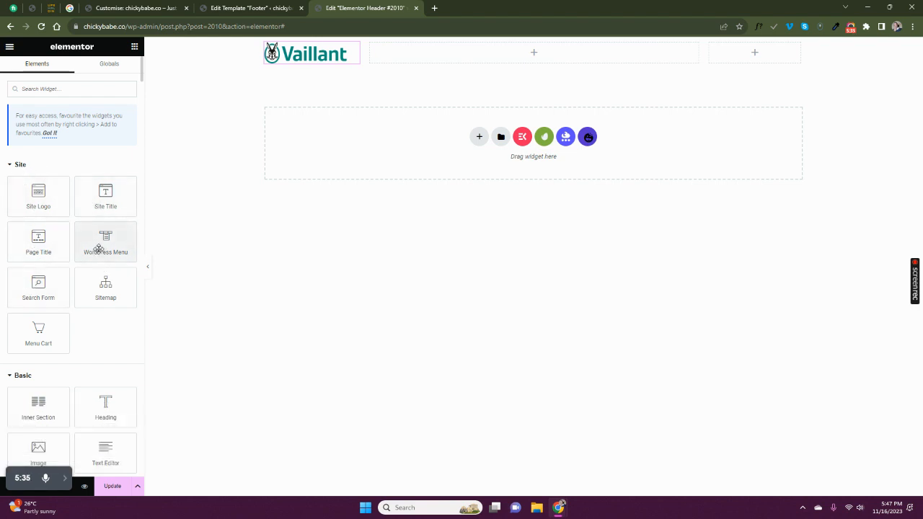
drag(92, 250, 447, 63)
Set the section's vertical alignment to Middle and align the WordPress Menu to the right.
click(533, 45)
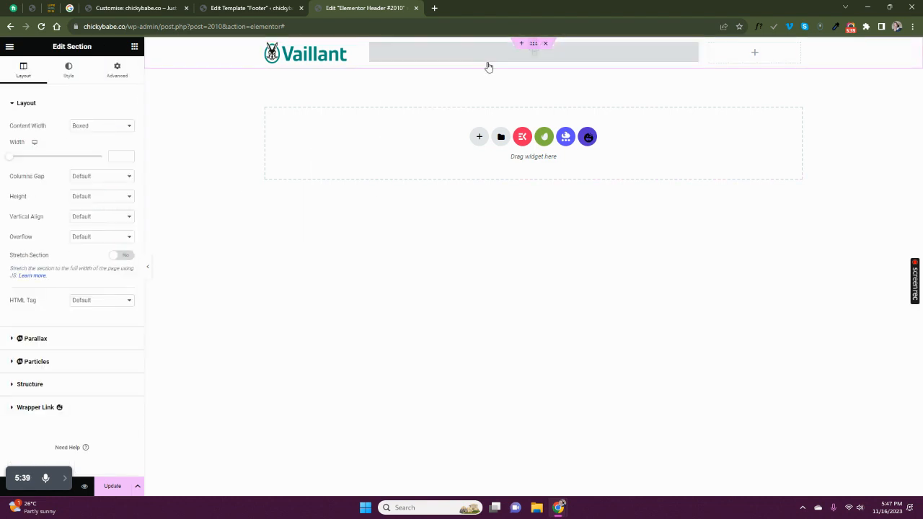
click(79, 218)
click(81, 241)
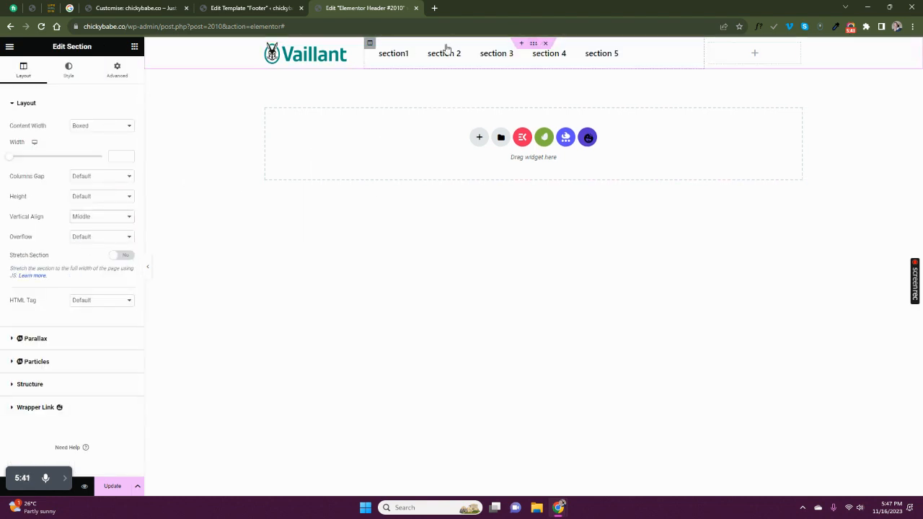
click(442, 55)
click(114, 192)
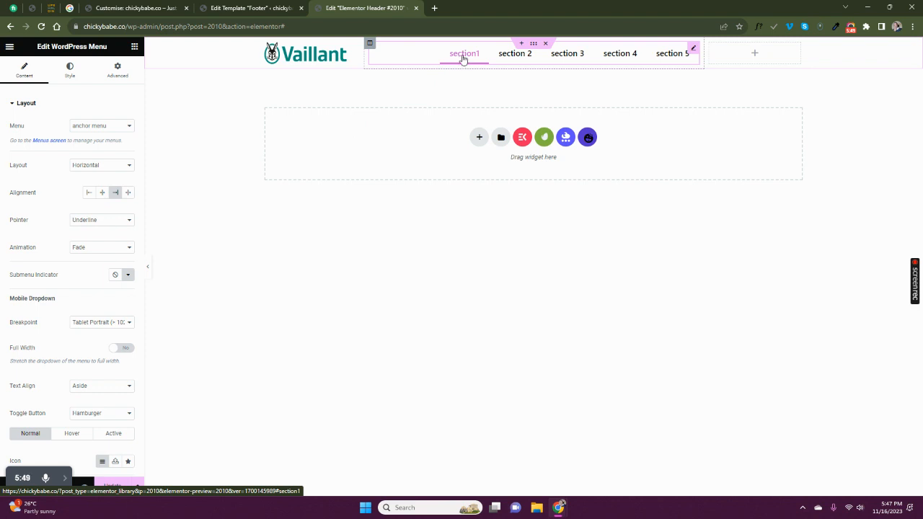
Assign Mobile Menu to the WordPress Menu widget, set its horizontal padding to 17 px and check the Our Culture item.
click(108, 127)
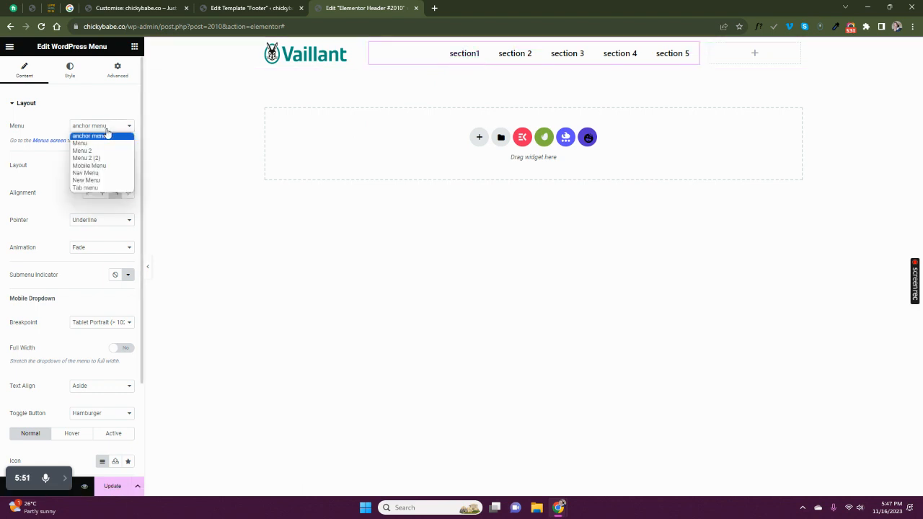
click(85, 166)
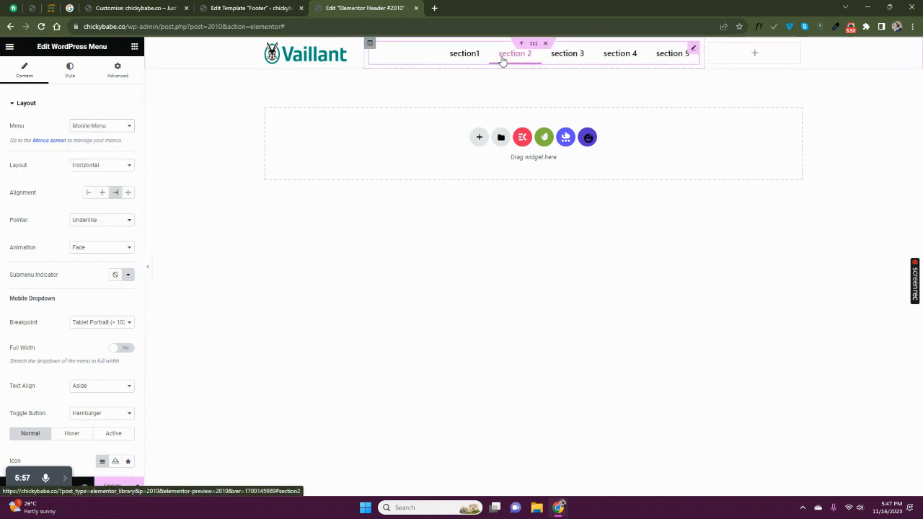
click(79, 73)
drag(8, 258, 43, 274)
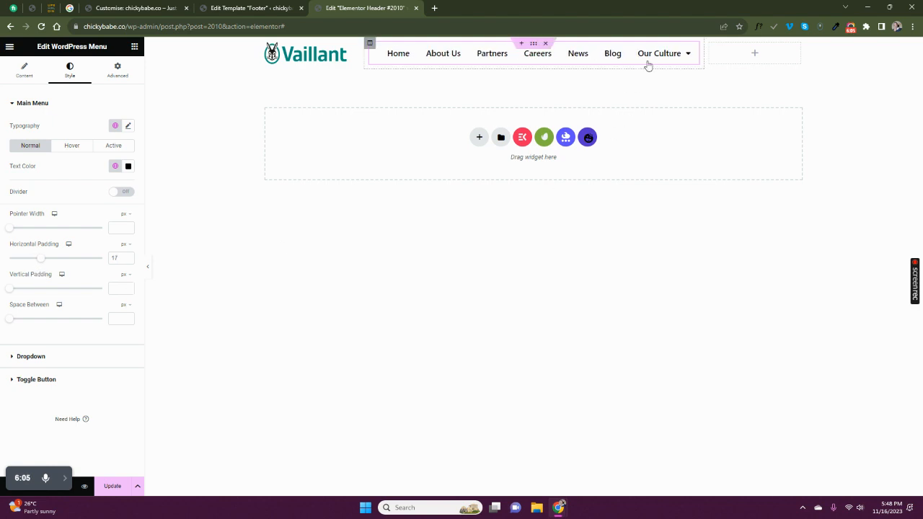
mouse_move(657, 55)
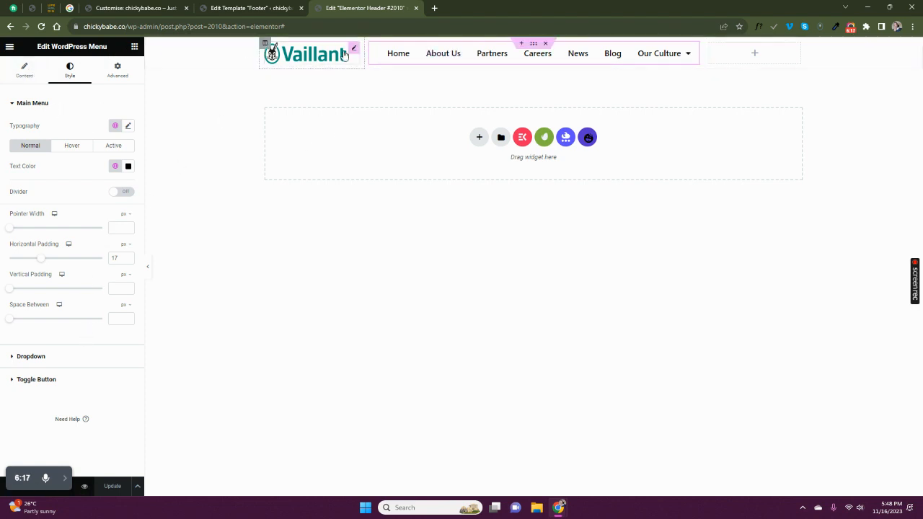
Switch the widget's menu to Tab menu, check the elegantthemes submenu and update the header template.
click(22, 68)
click(93, 125)
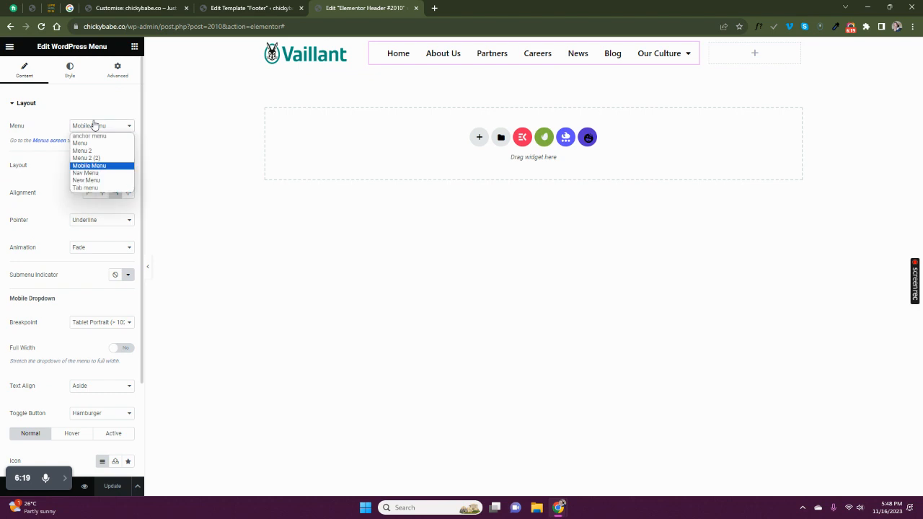
click(93, 188)
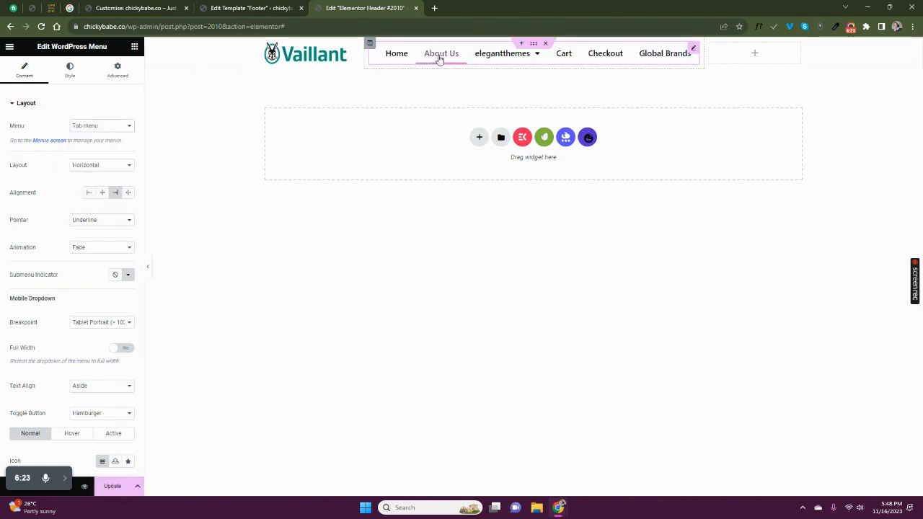
mouse_move(499, 58)
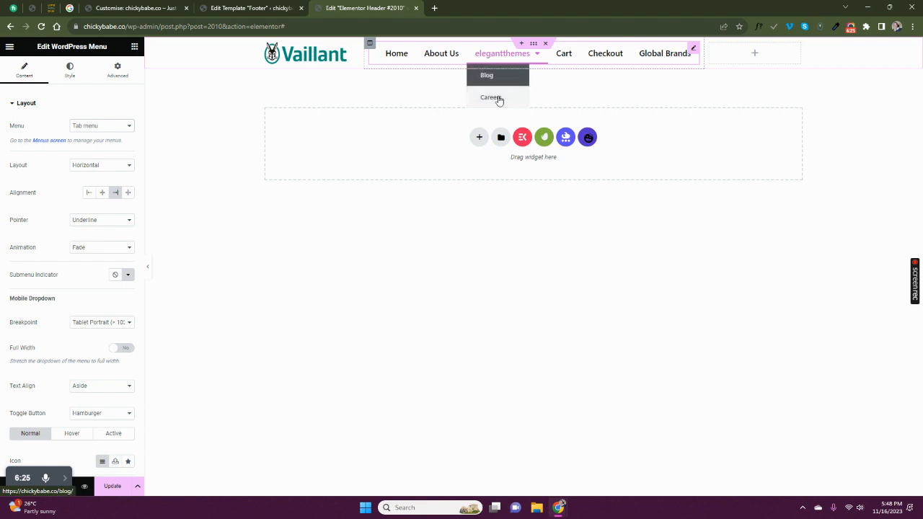
click(115, 486)
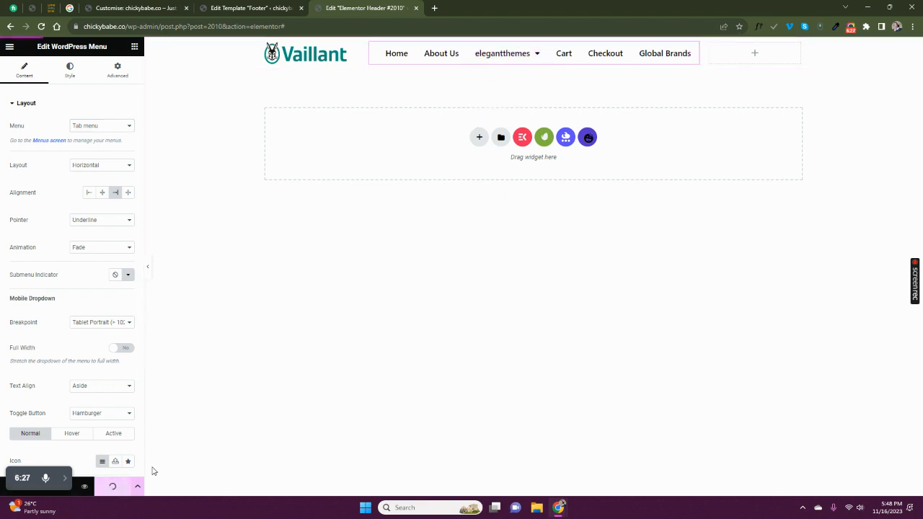
Add a Button widget to the third column, align it right and update the header template.
click(754, 58)
scroll(101, 393, down, 2)
drag(105, 400, 752, 56)
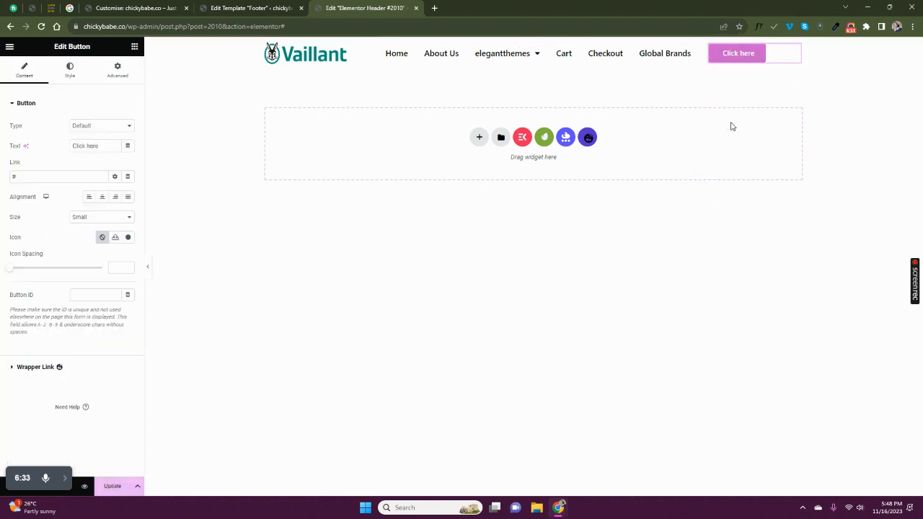
click(116, 197)
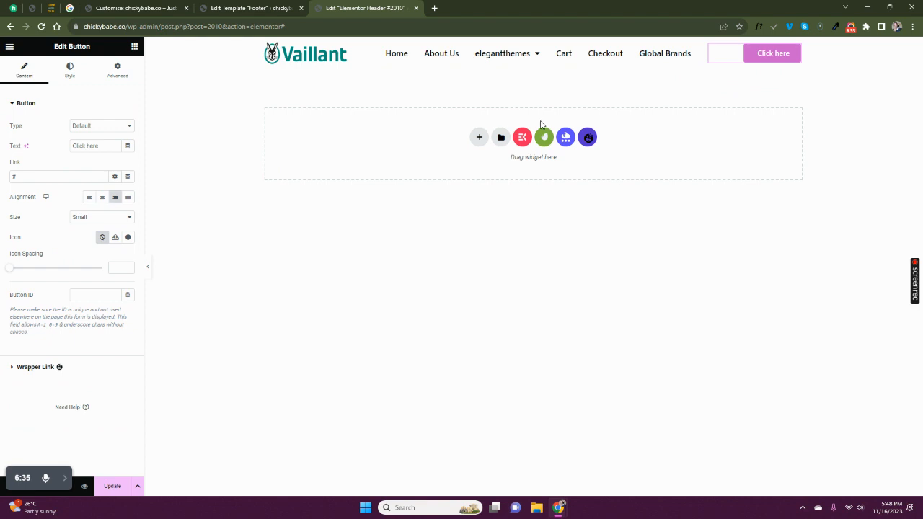
click(110, 489)
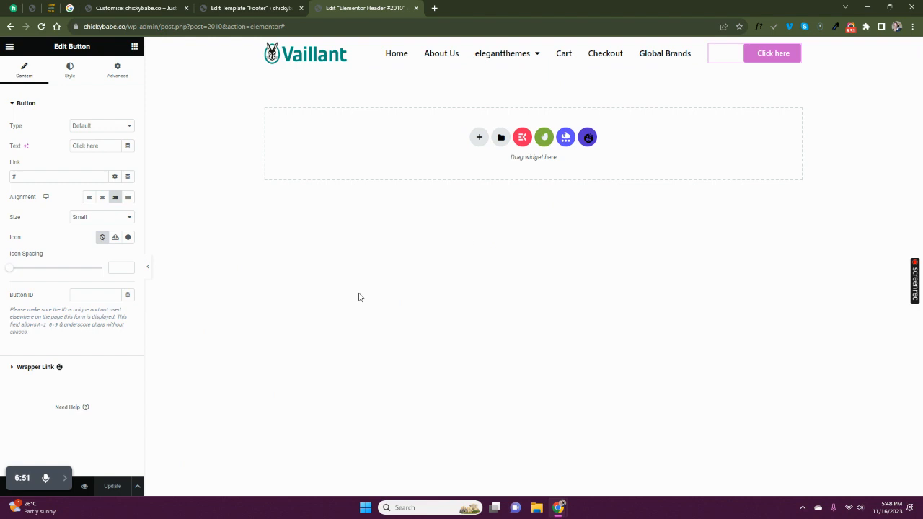
click(65, 478)
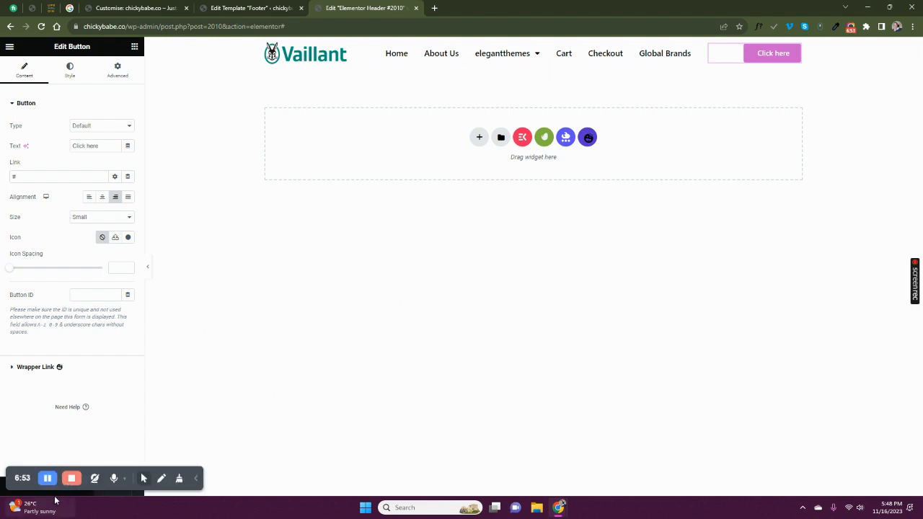